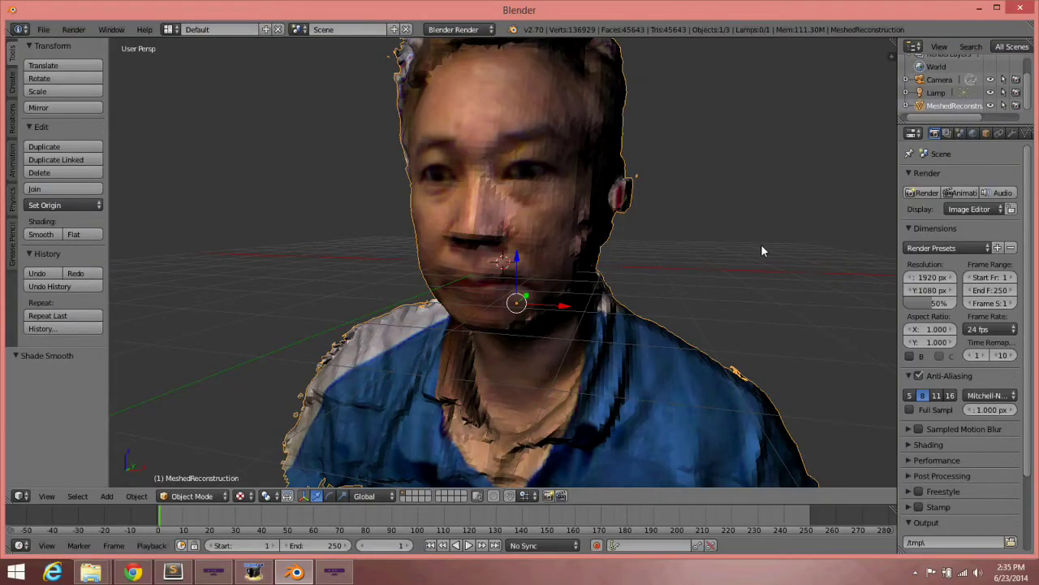
# Step: Inspect the scanned head from several angles and enable the Kinect for Windows Device entry
pyautogui.moveTo(762, 251); pyautogui.dragTo(813, 262, button='middle')
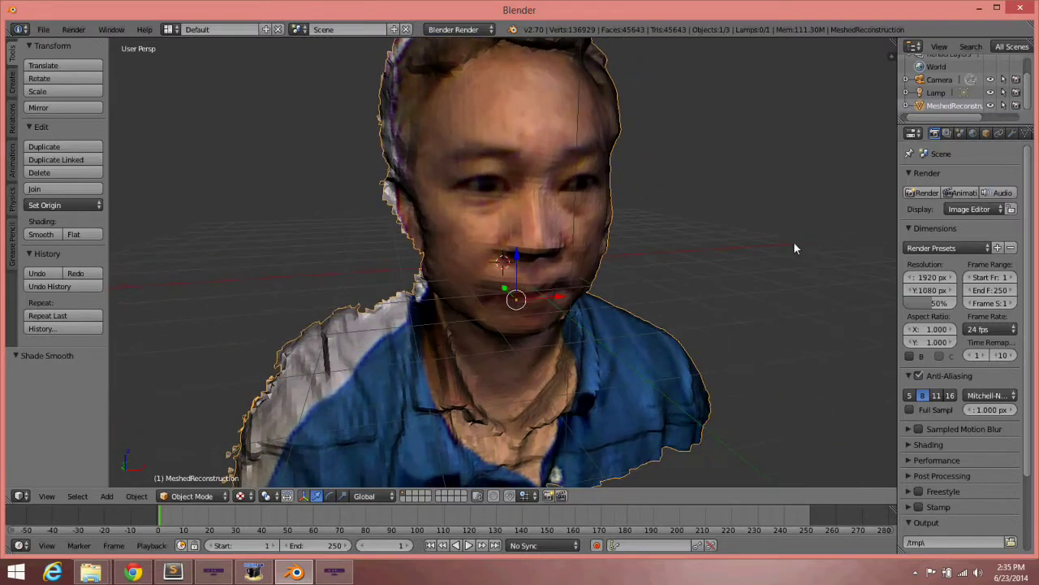
pyautogui.scroll(-4, 754, 242)
pyautogui.moveTo(742, 254); pyautogui.dragTo(682, 290, button='middle')
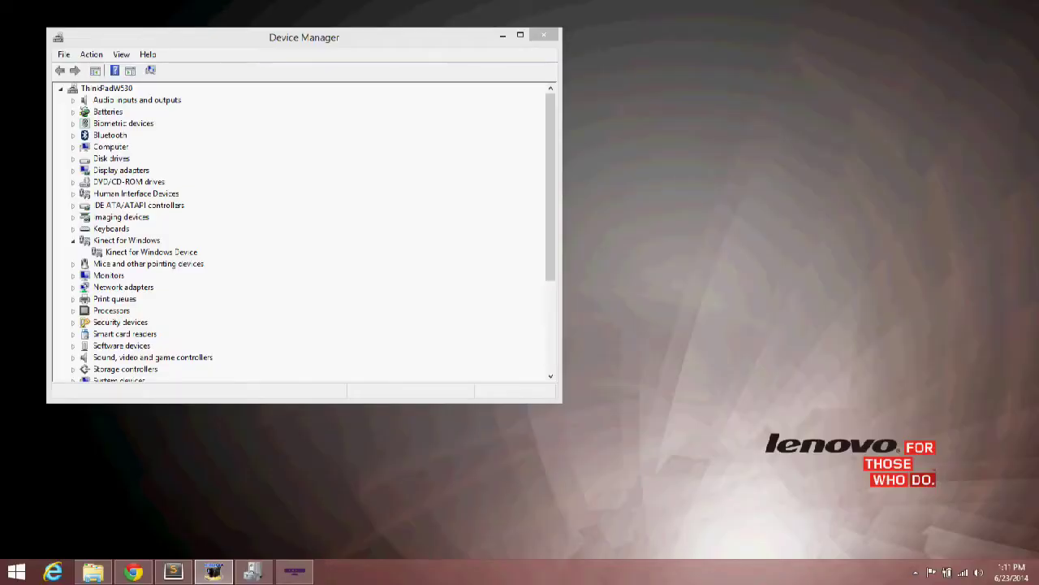
pyautogui.click(137, 240)
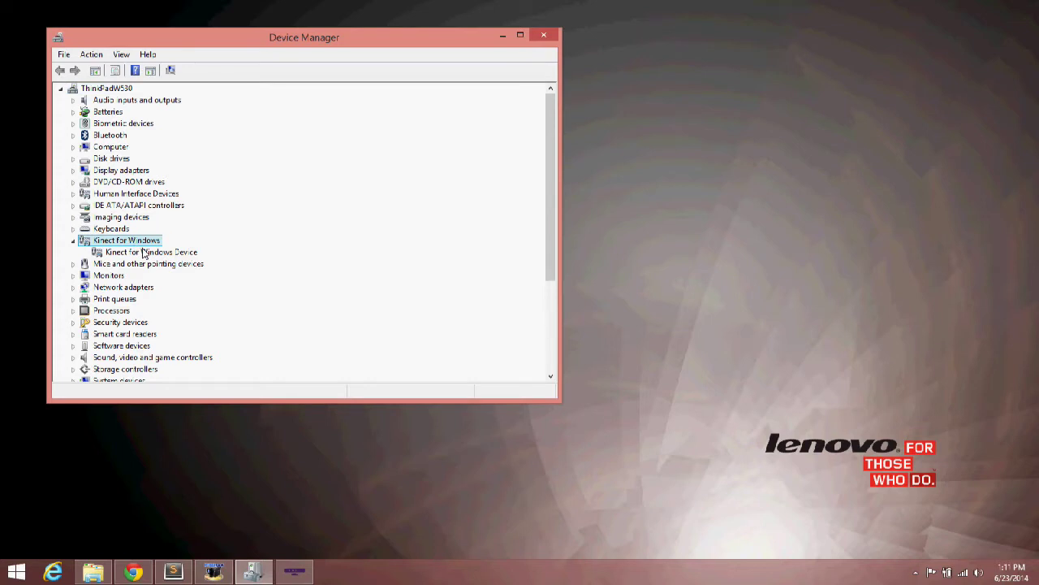
pyautogui.click(145, 253)
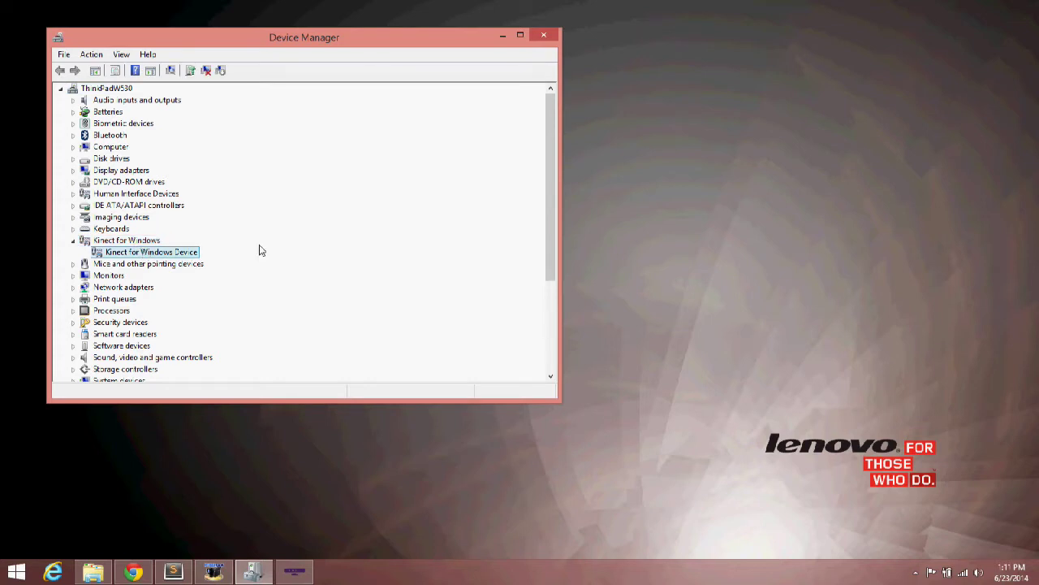
# Step: Reset the Kinect Fusion reconstruction, rescan the subject, and export the new scan as a mesh
pyautogui.click(290, 578)
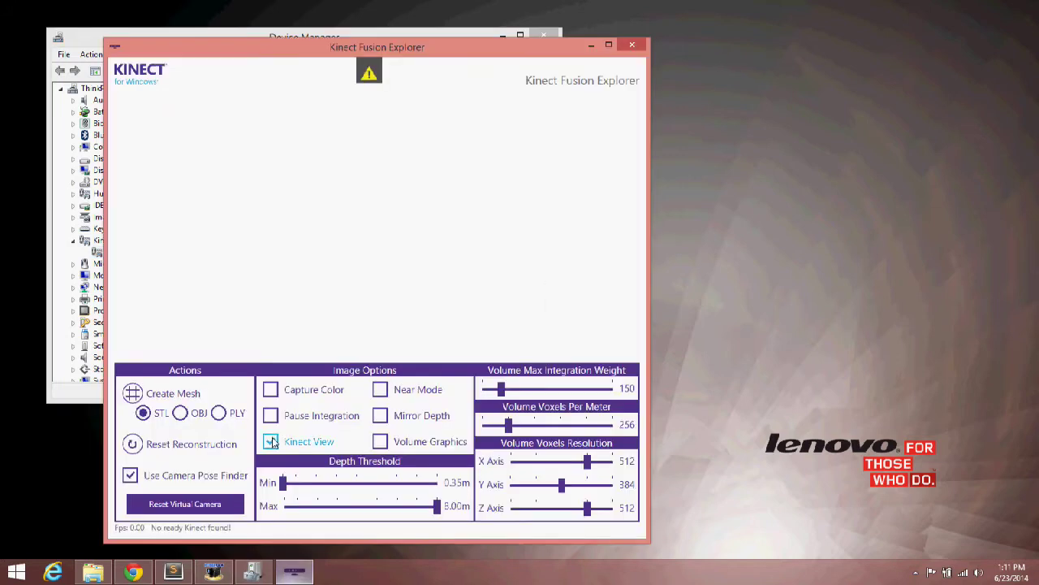
pyautogui.moveTo(372, 86)
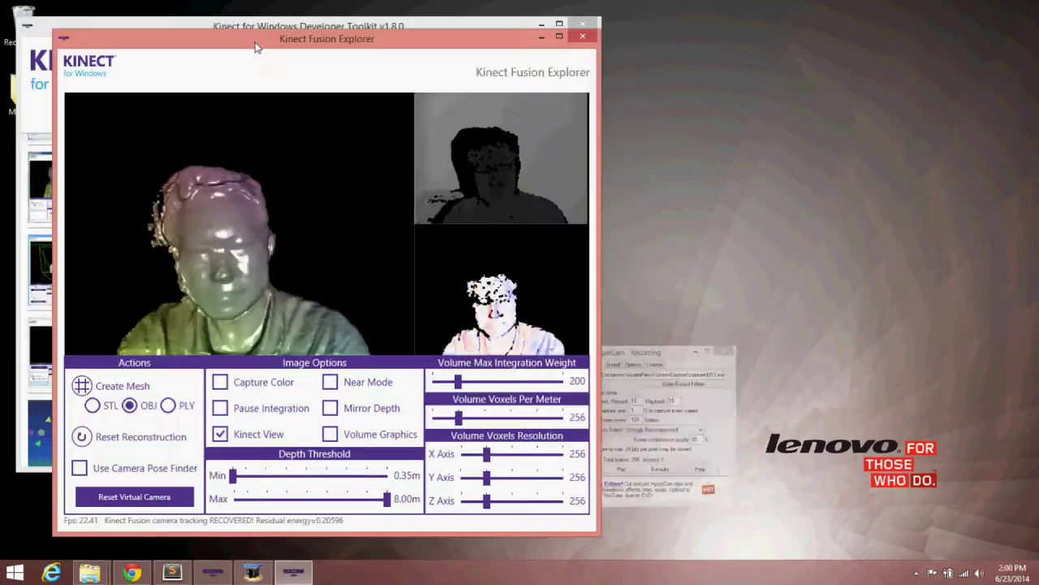
pyautogui.click(140, 437)
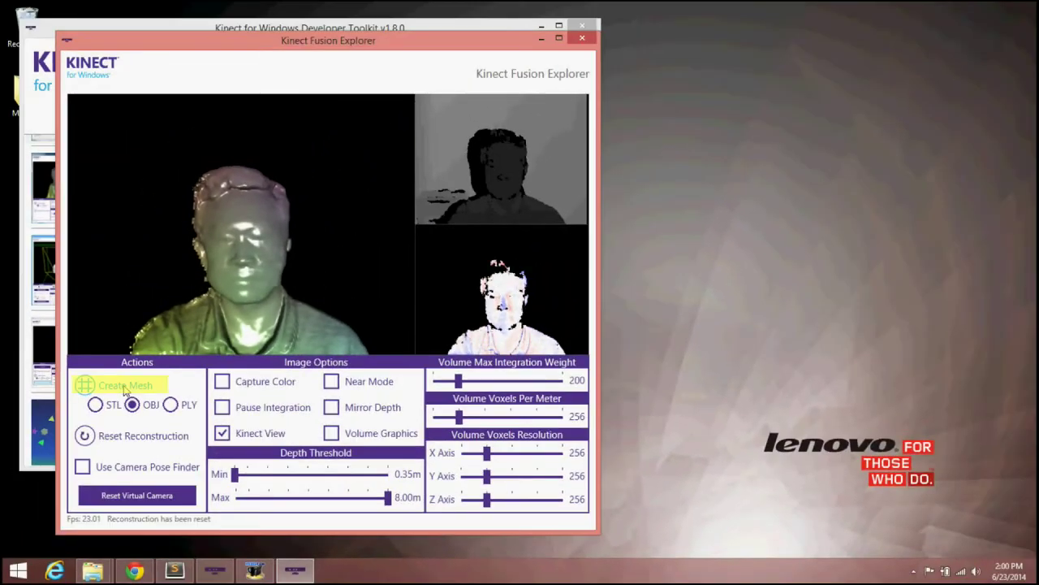
pyautogui.click(125, 387)
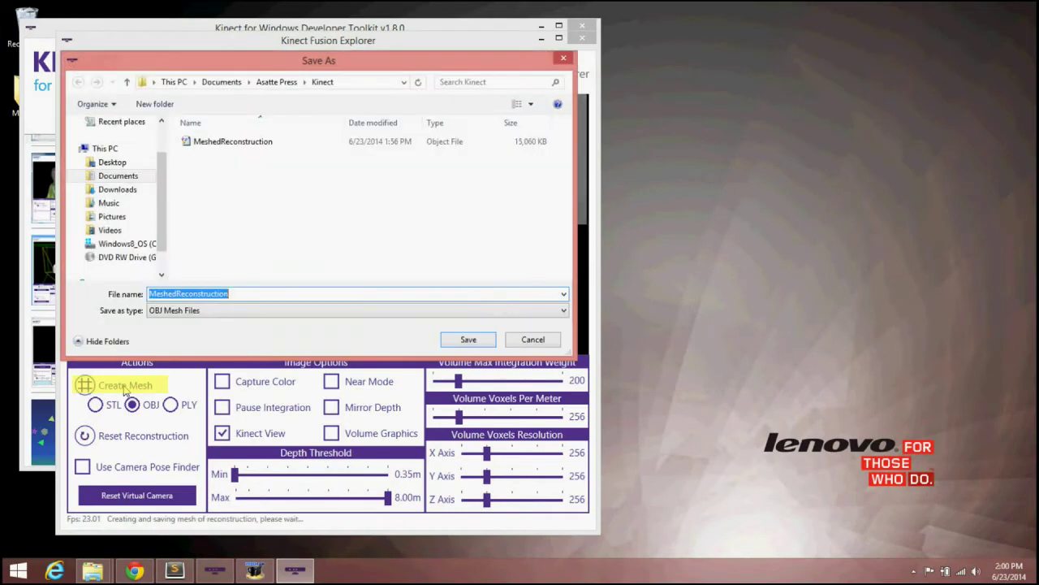
# Step: Save the mesh as MeshedReconstruction.obj, overwriting the old copy, and close Kinect Fusion Explorer
pyautogui.click(487, 344)
pyautogui.click(545, 339)
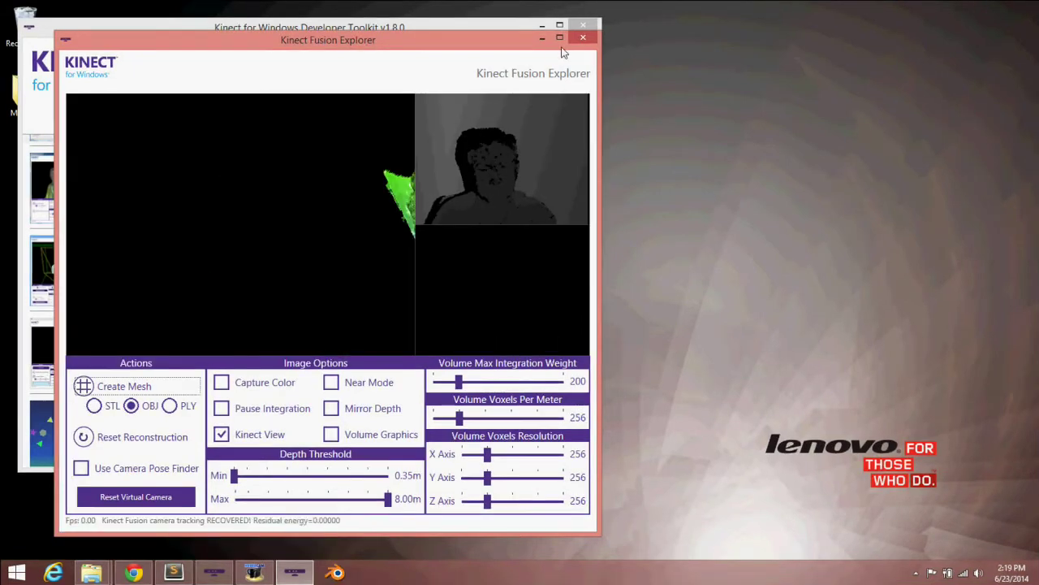
pyautogui.click(583, 37)
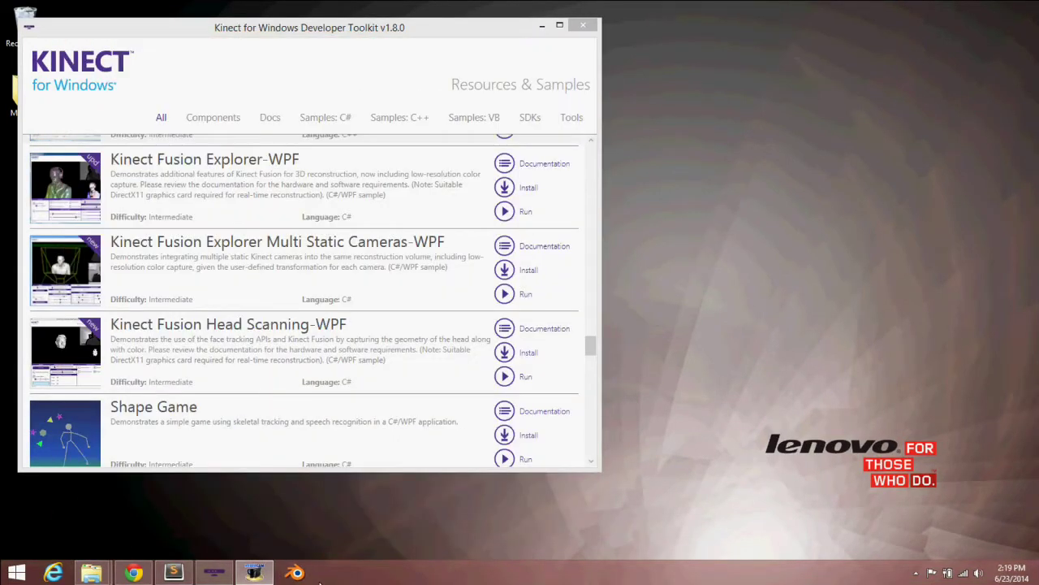
# Step: In Blender, dismiss the splash screen and delete the default cube
pyautogui.click(294, 572)
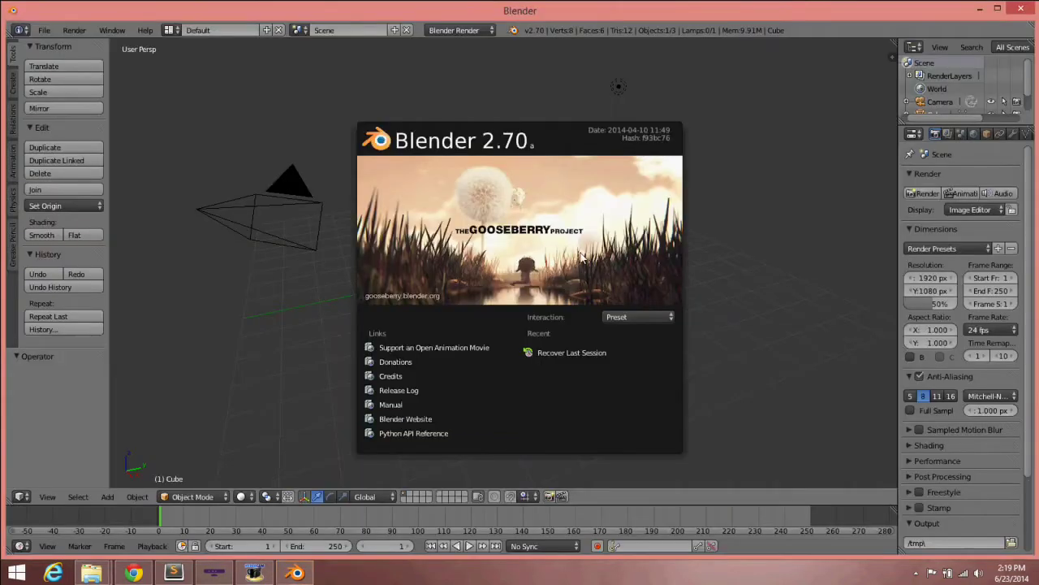
pyautogui.click(578, 257)
pyautogui.press('x')
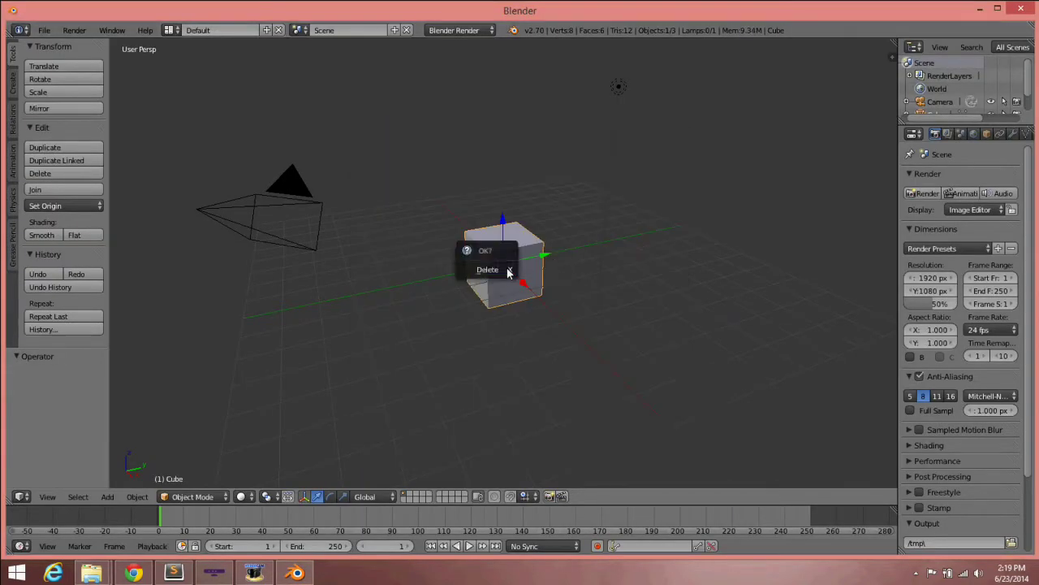
pyautogui.click(484, 270)
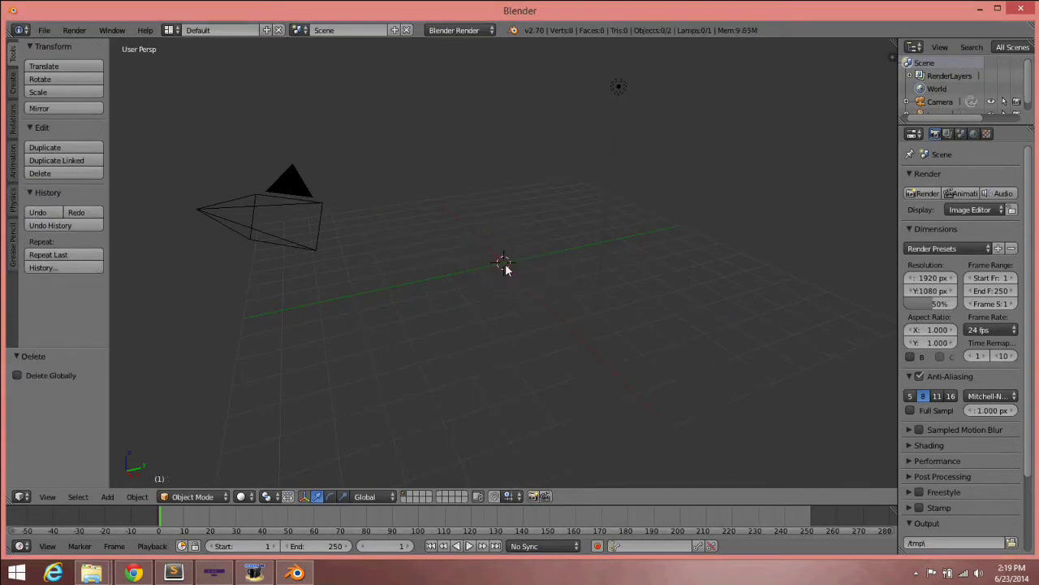
# Step: Import MeshedReconstruction.obj from the Kinect folder as a Wavefront OBJ
pyautogui.click(45, 31)
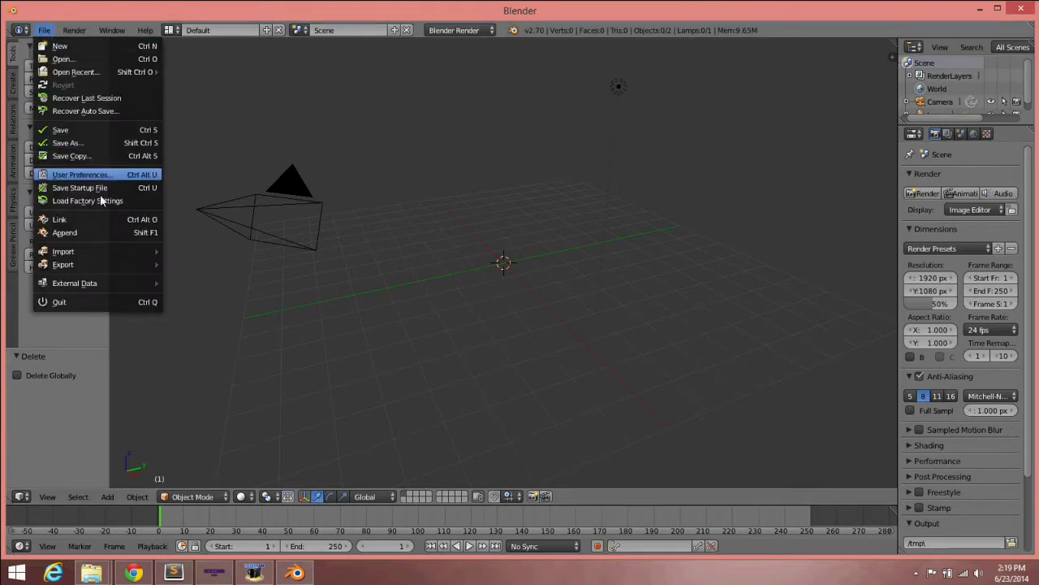
pyautogui.moveTo(120, 253)
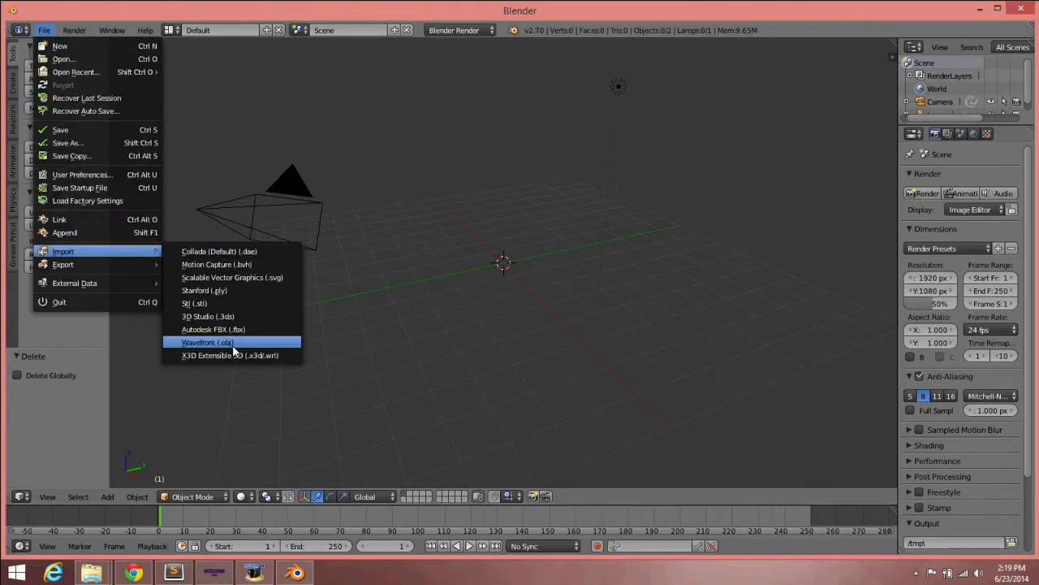
pyautogui.click(231, 342)
pyautogui.click(102, 225)
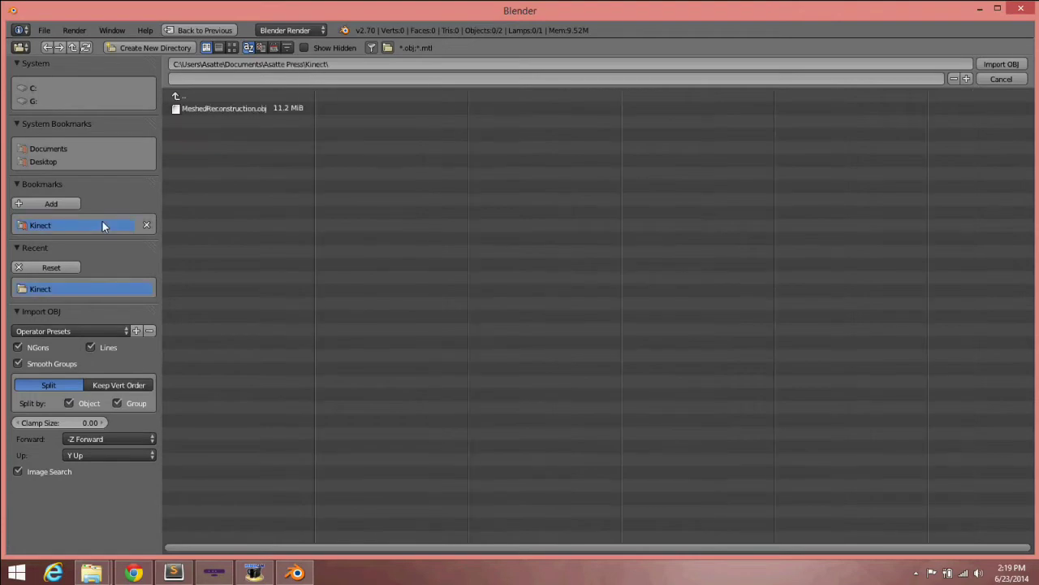
pyautogui.click(219, 109)
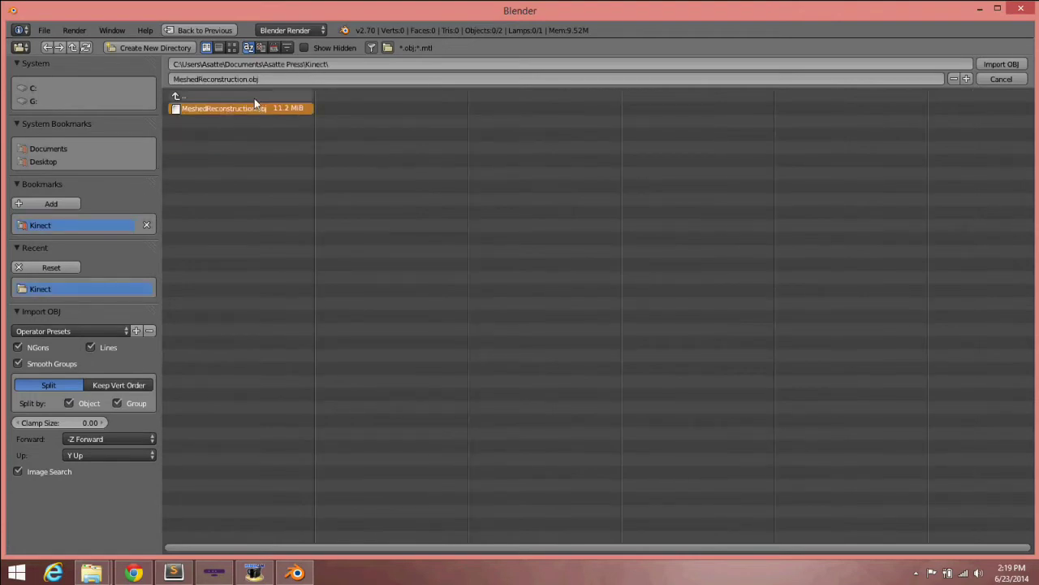
pyautogui.click(996, 68)
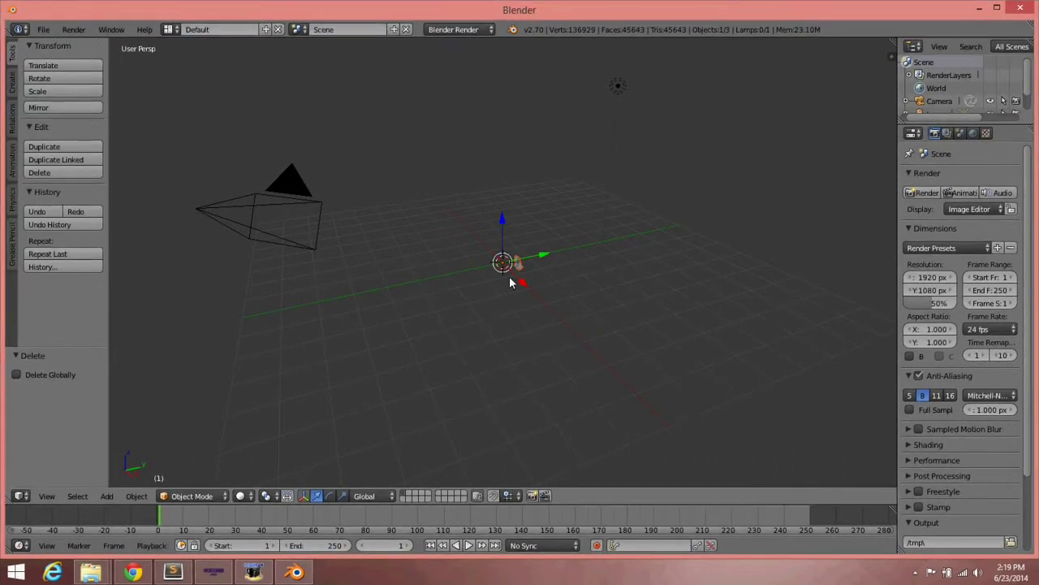
# Step: Set the mesh origin to its centre of mass and snap the mesh to the 3D cursor
pyautogui.hotkey('ctrl', 'shift', 'alt', 'c')
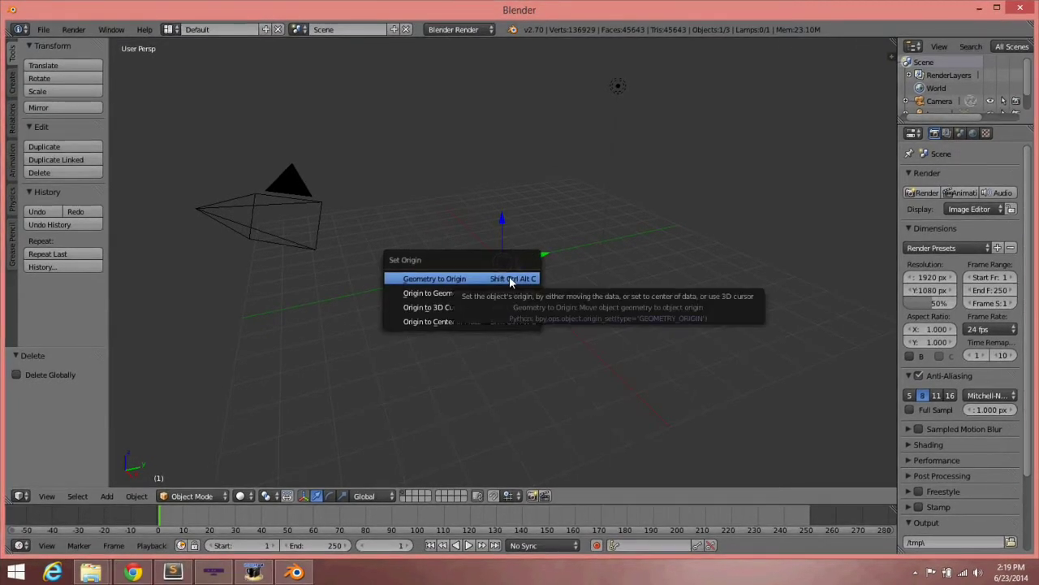
pyautogui.click(468, 321)
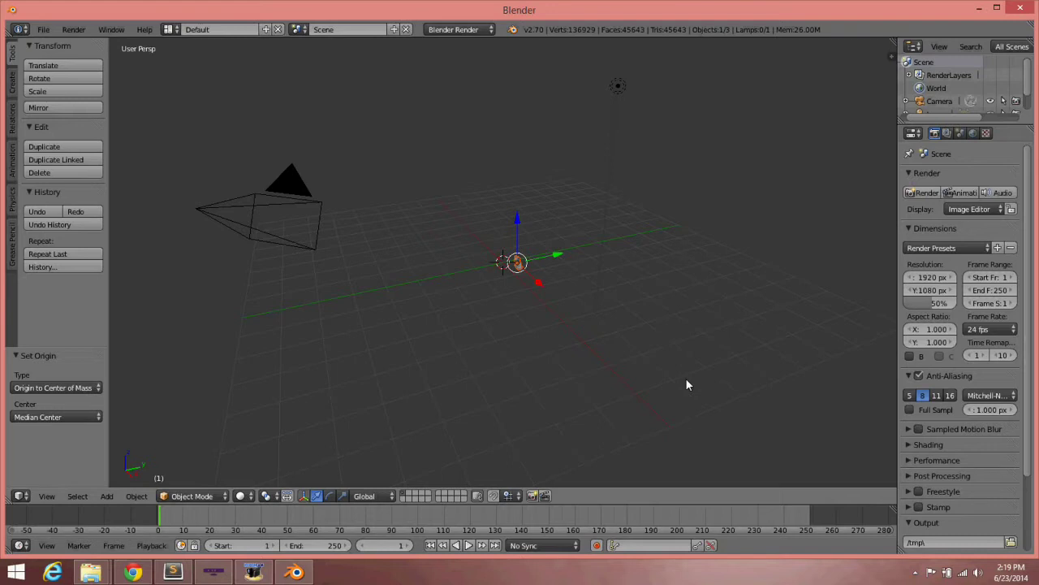
pyautogui.hotkey('shift', 's')
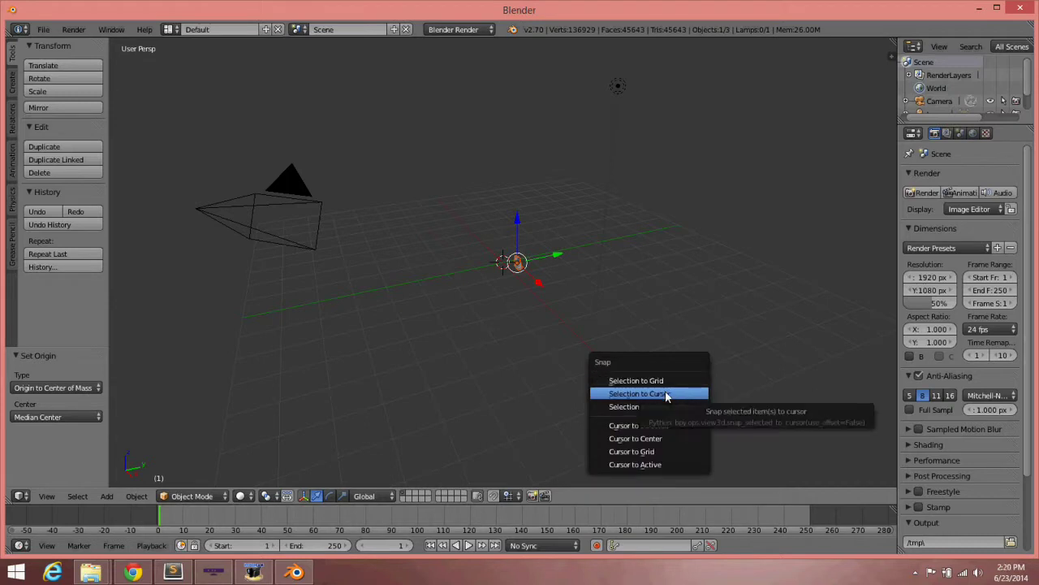
pyautogui.click(665, 395)
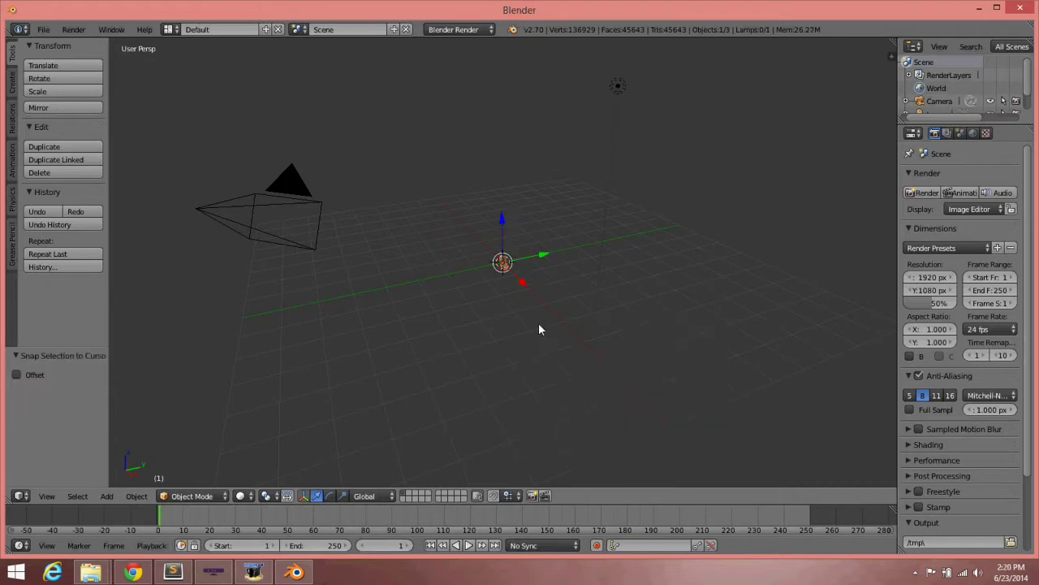
# Step: Scale up the scanned bust and switch to the front orthographic view
pyautogui.press('s')
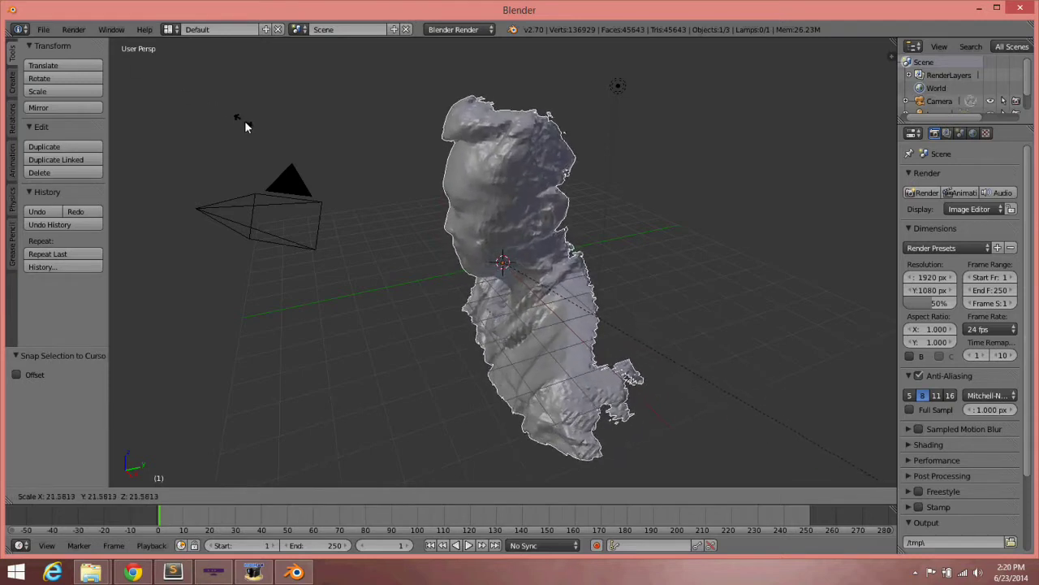
pyautogui.click(270, 156)
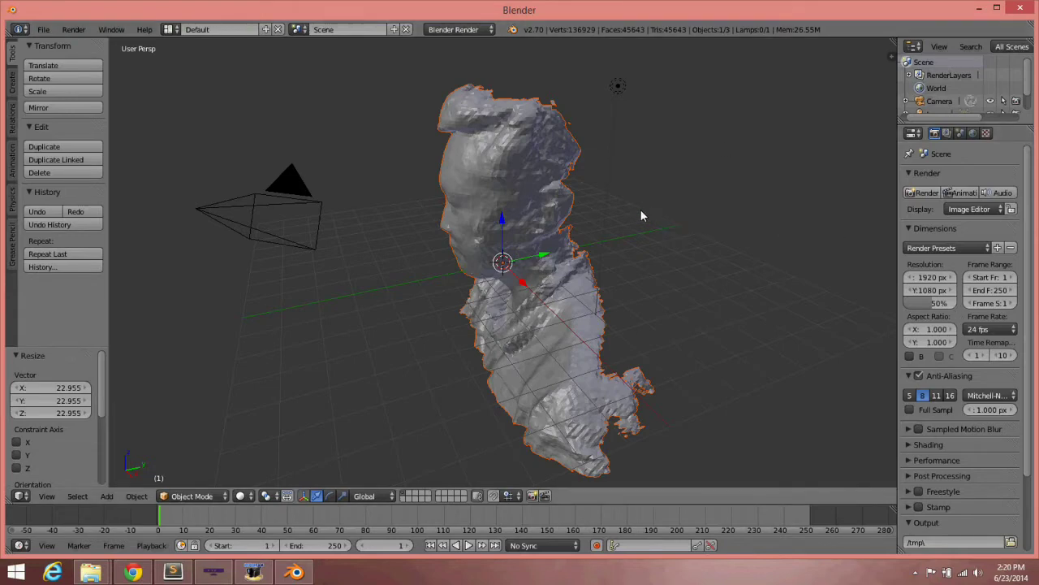
pyautogui.press('KP_1')
pyautogui.press('KP_5')
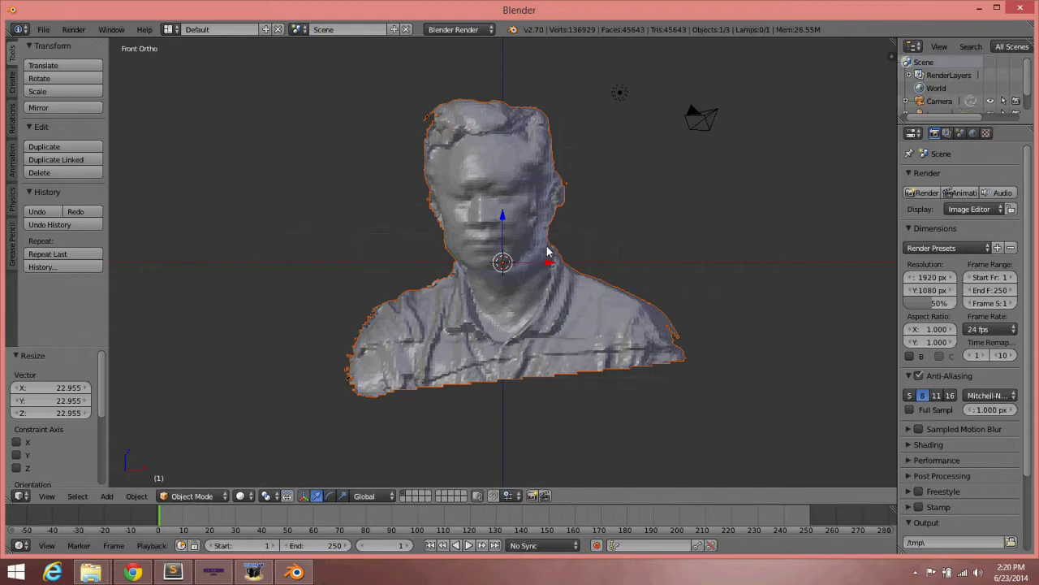
# Step: Rotate the bust 9.775° about Z and shift it 0.293 along X and −0.813 along Z
pyautogui.press('r')
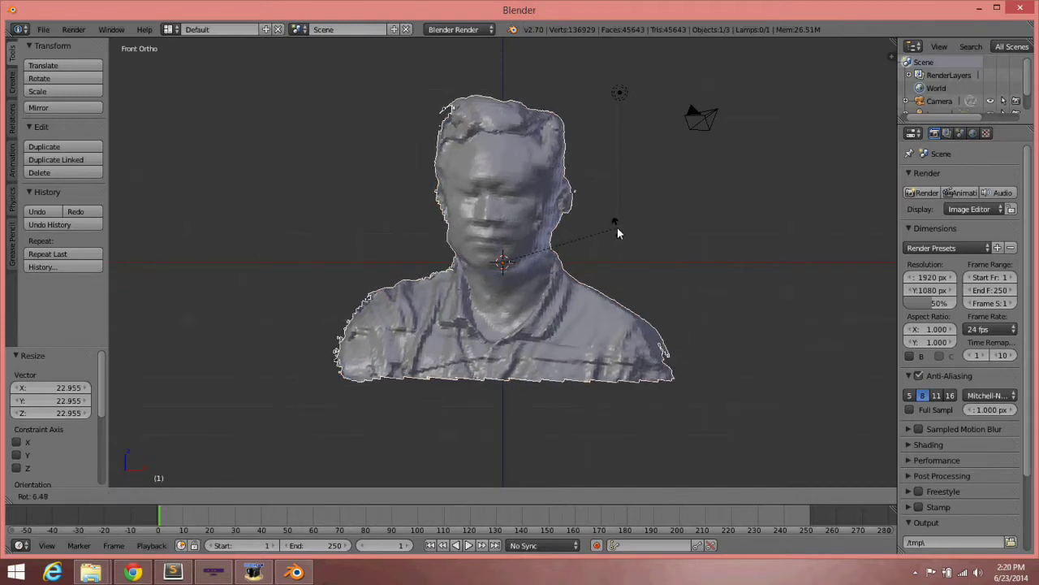
pyautogui.click(617, 227)
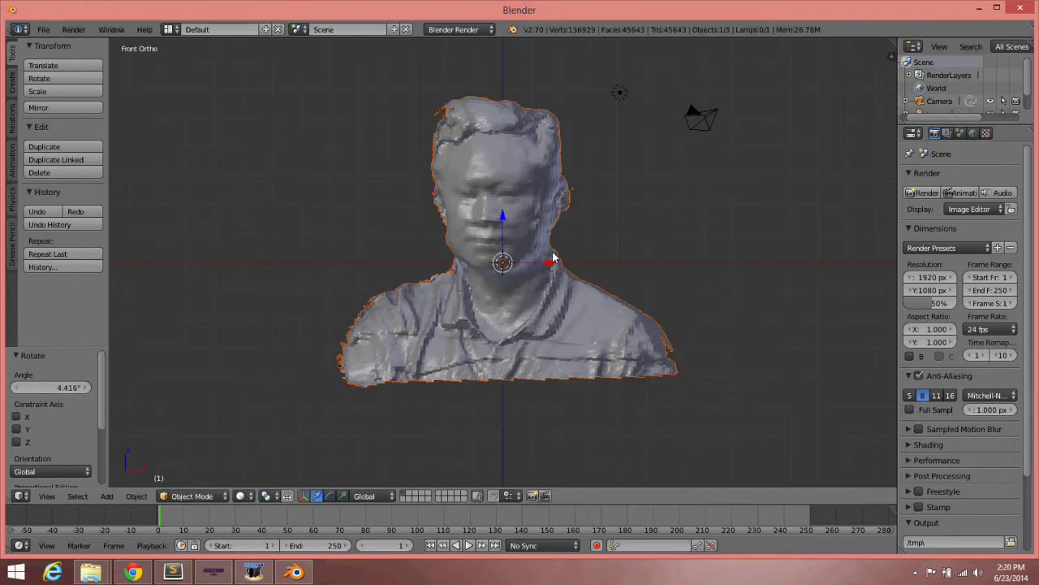
pyautogui.press('r')
pyautogui.press('z')
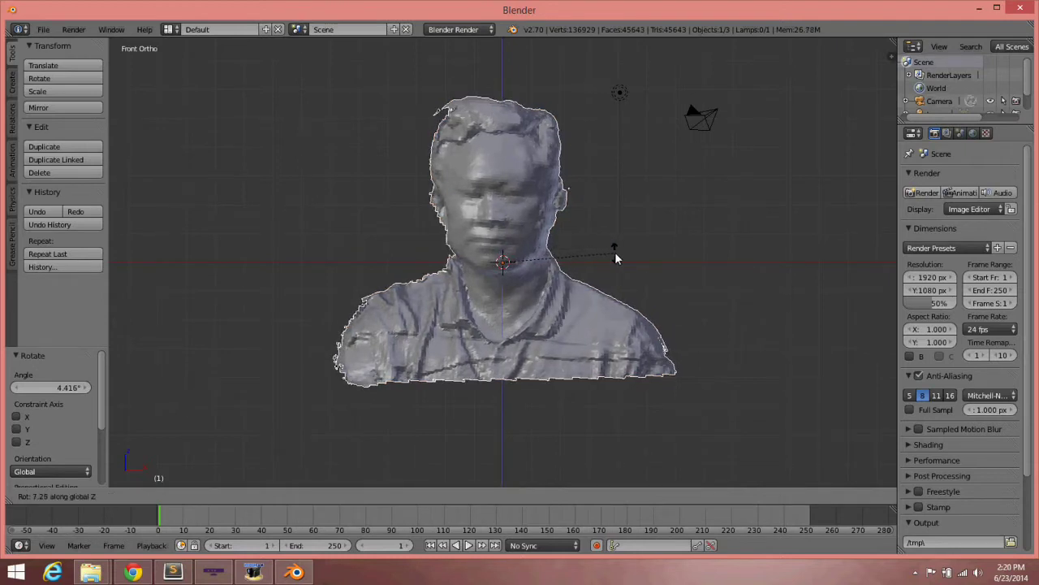
pyautogui.click(696, 251)
pyautogui.press('g')
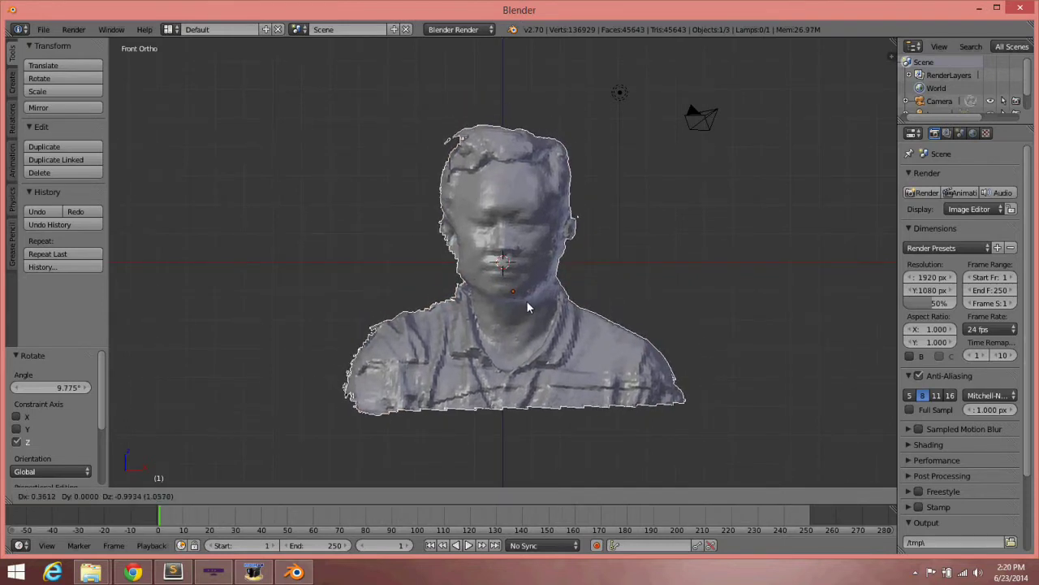
pyautogui.click(524, 296)
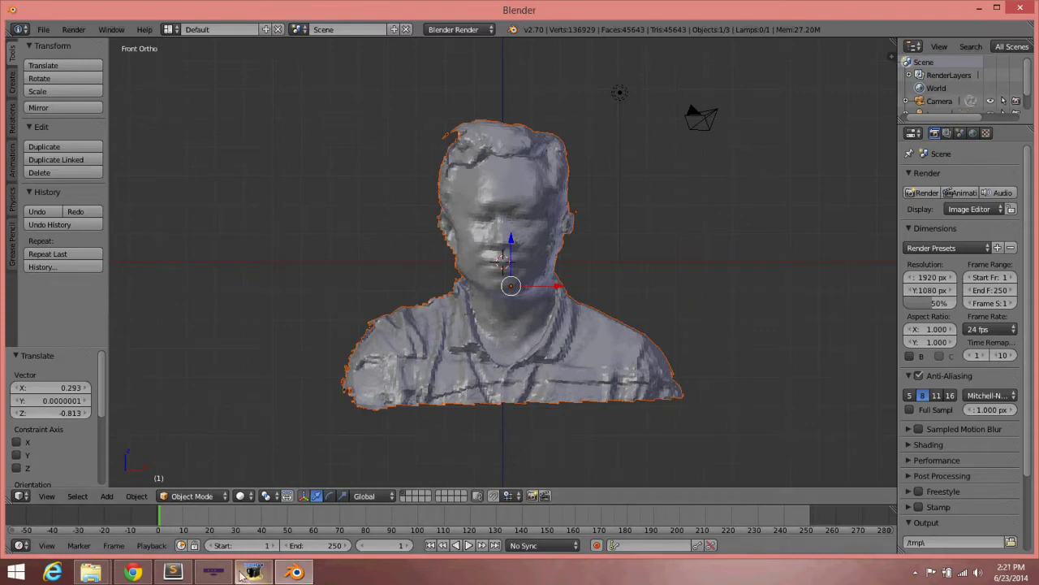
# Step: Run the Color Basics-WPF sample, save the face snapshot KinectSnapshot-02-21-32.png, and return to Blender
pyautogui.click(206, 578)
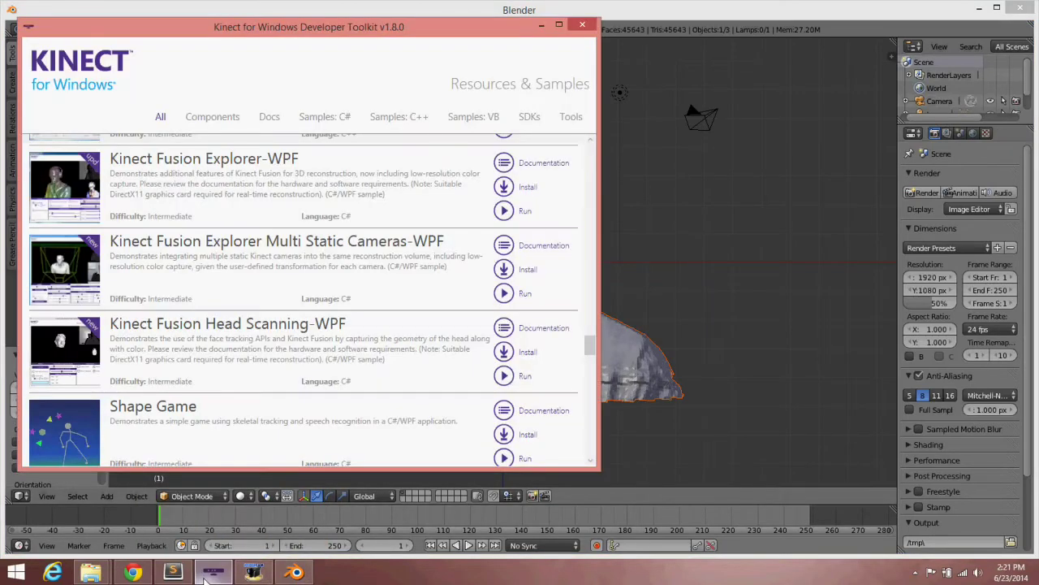
pyautogui.moveTo(591, 340); pyautogui.dragTo(611, 229)
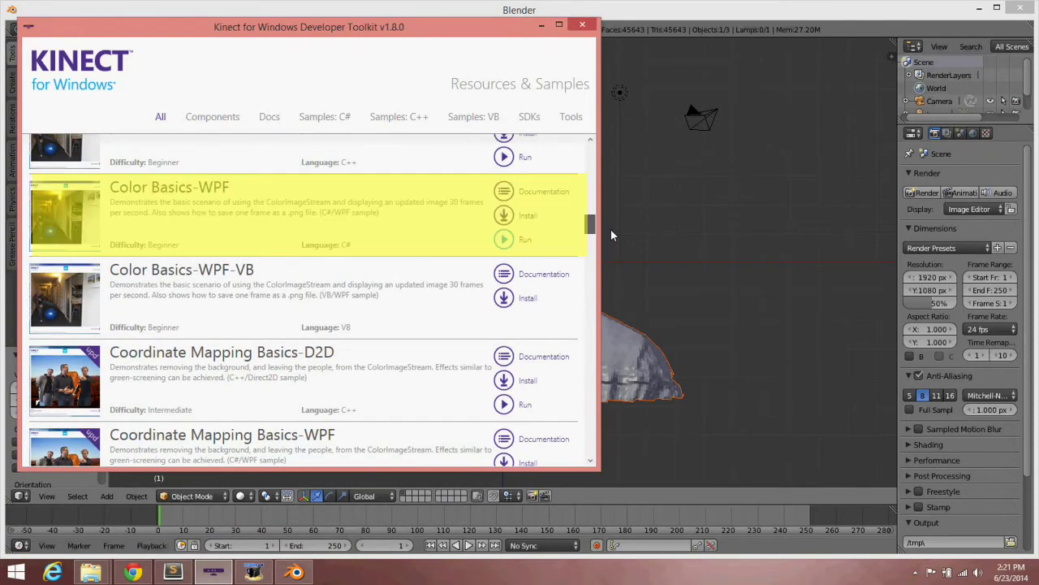
pyautogui.click(505, 244)
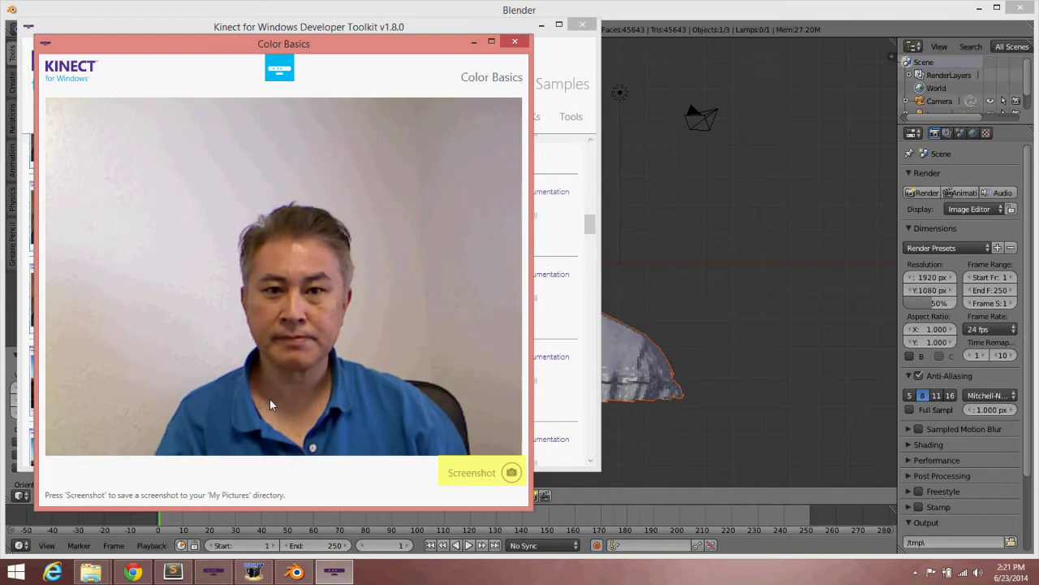
pyautogui.click(511, 473)
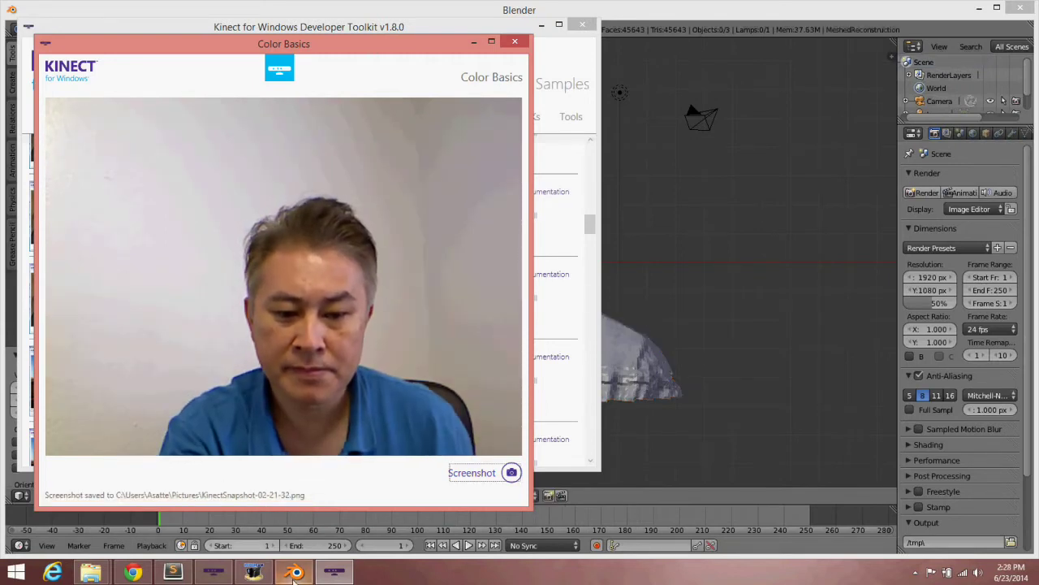
pyautogui.click(296, 573)
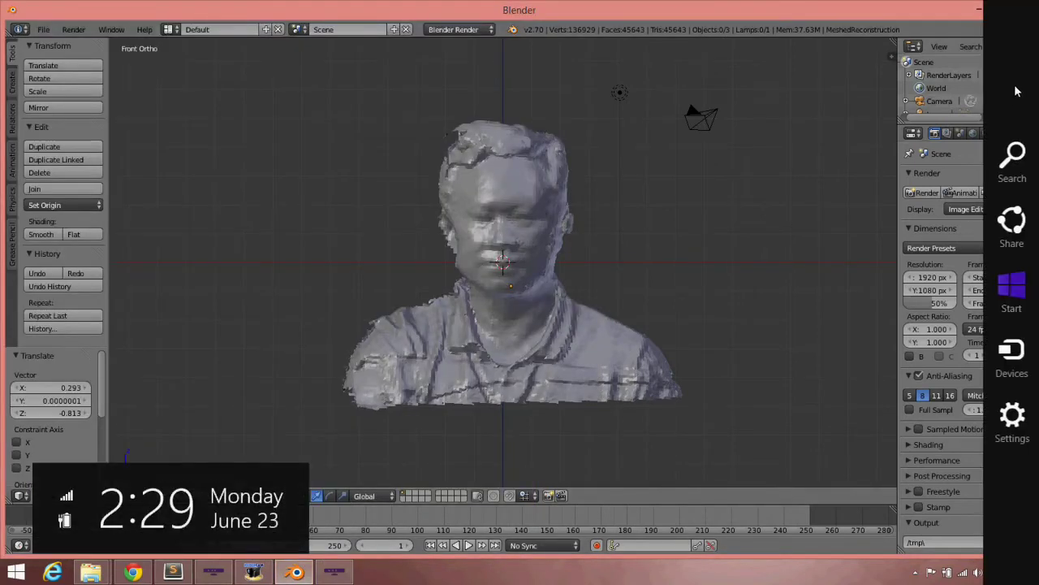
# Step: Select MeshedReconstruction in the Outliner and switch to the UV Editing layout
pyautogui.scroll(-2, 962, 101)
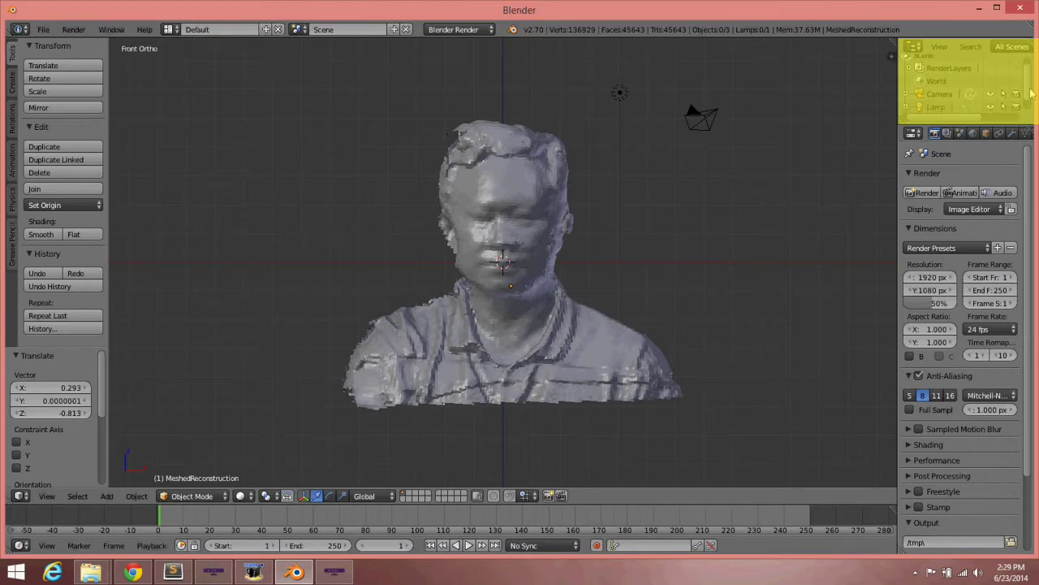
pyautogui.click(962, 106)
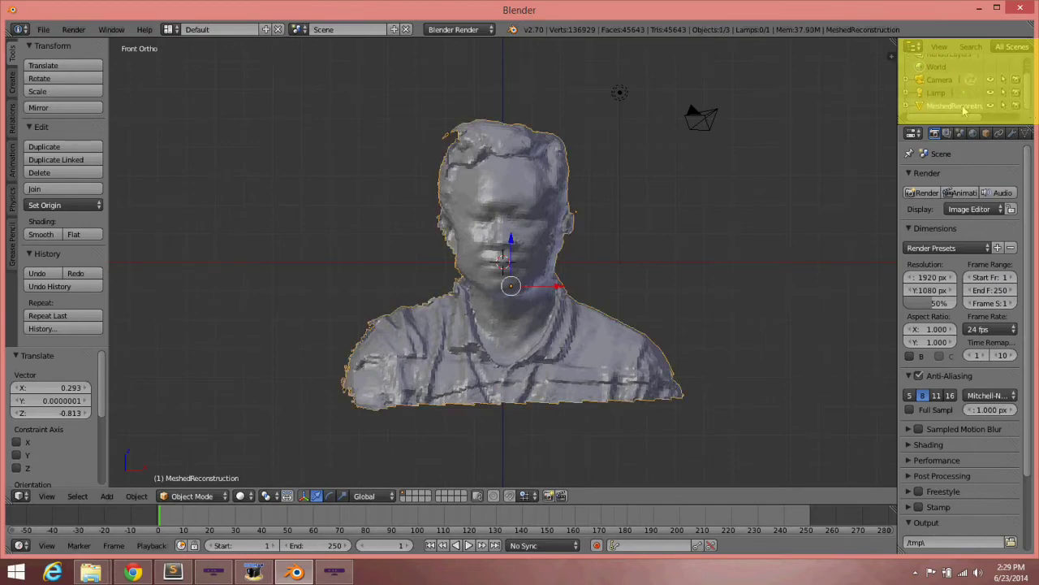
pyautogui.click(168, 29)
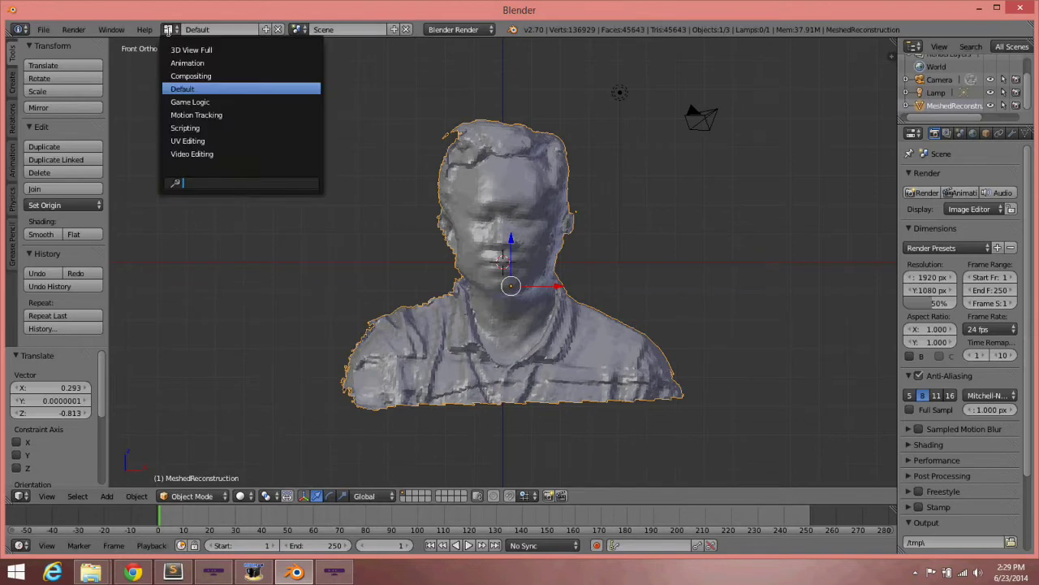
pyautogui.click(221, 139)
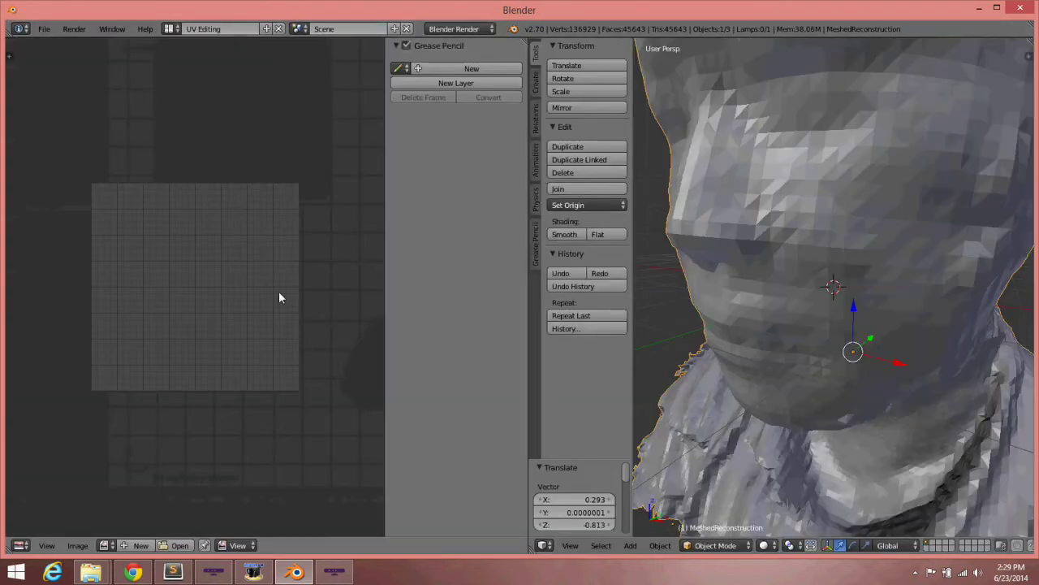
# Step: Load KinectSnapshot-02-21-32.png from the Pictures folder into the image editor
pyautogui.click(173, 545)
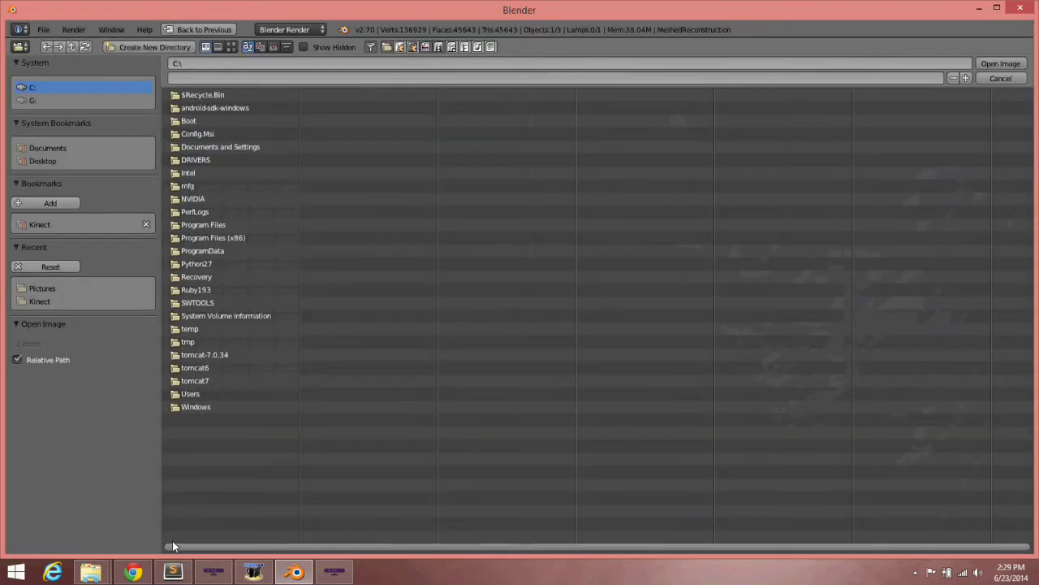
pyautogui.click(50, 290)
pyautogui.click(257, 108)
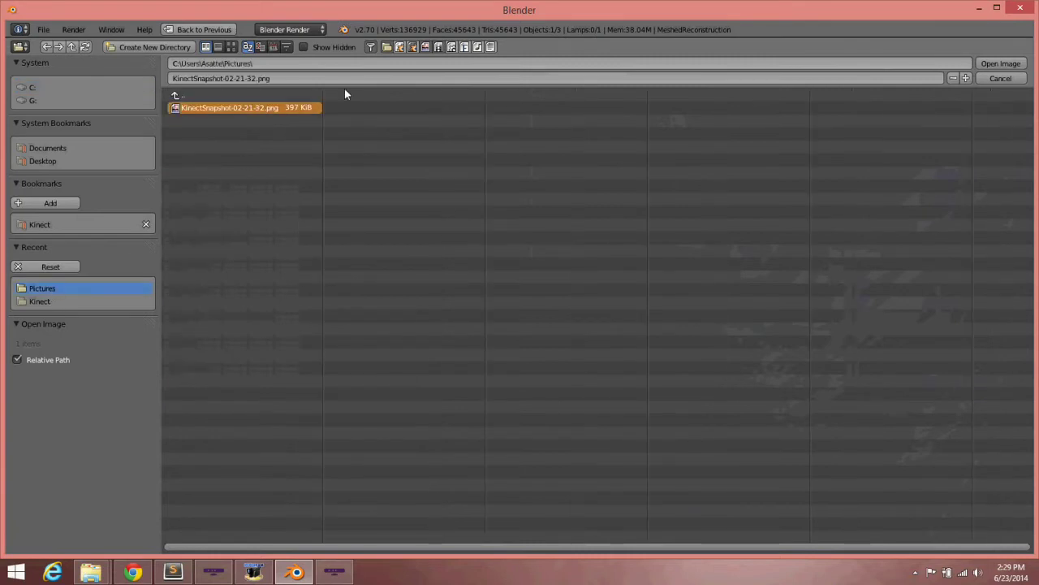
pyautogui.click(1001, 63)
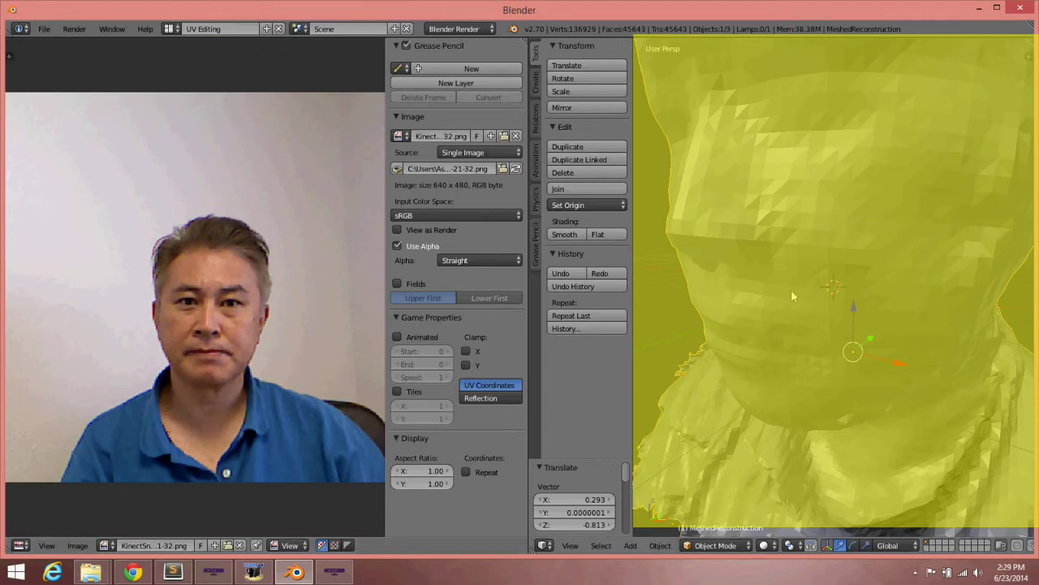
# Step: In front view and Edit Mode, unwrap the bust with Project From View and start moving the UVs
pyautogui.press('KP_1')
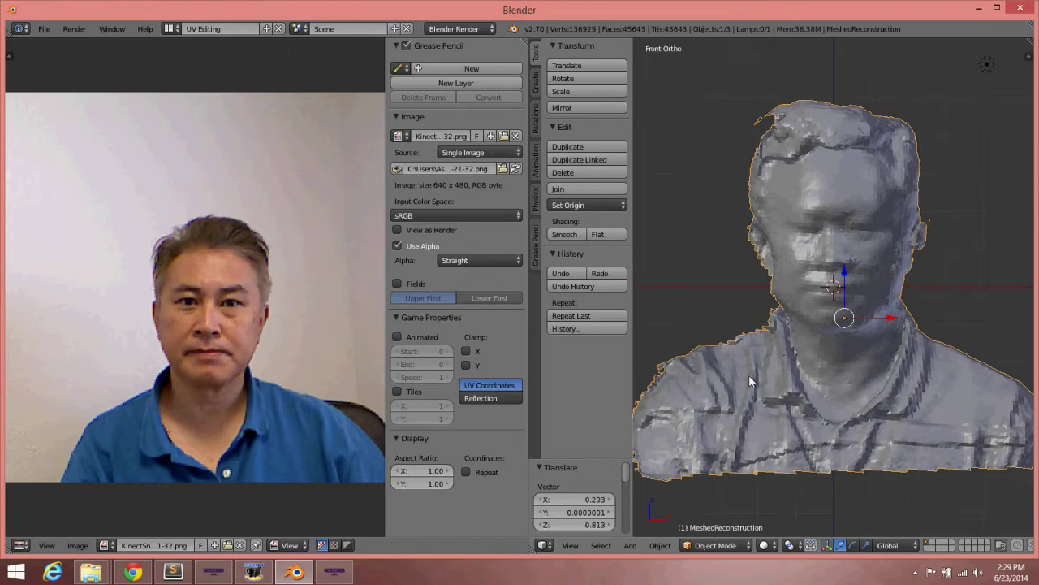
pyautogui.click(737, 545)
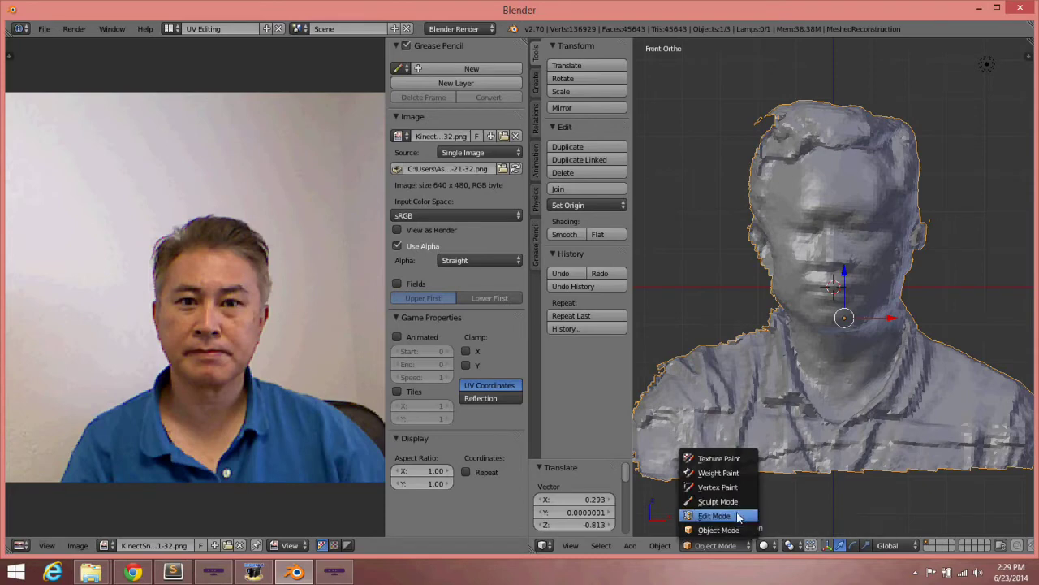
pyautogui.click(739, 516)
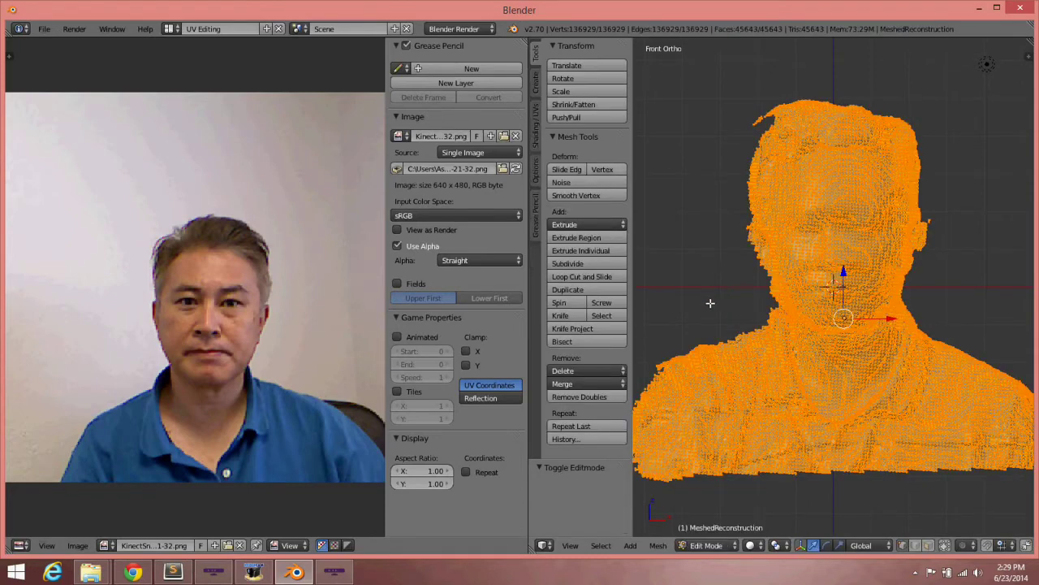
pyautogui.press('u')
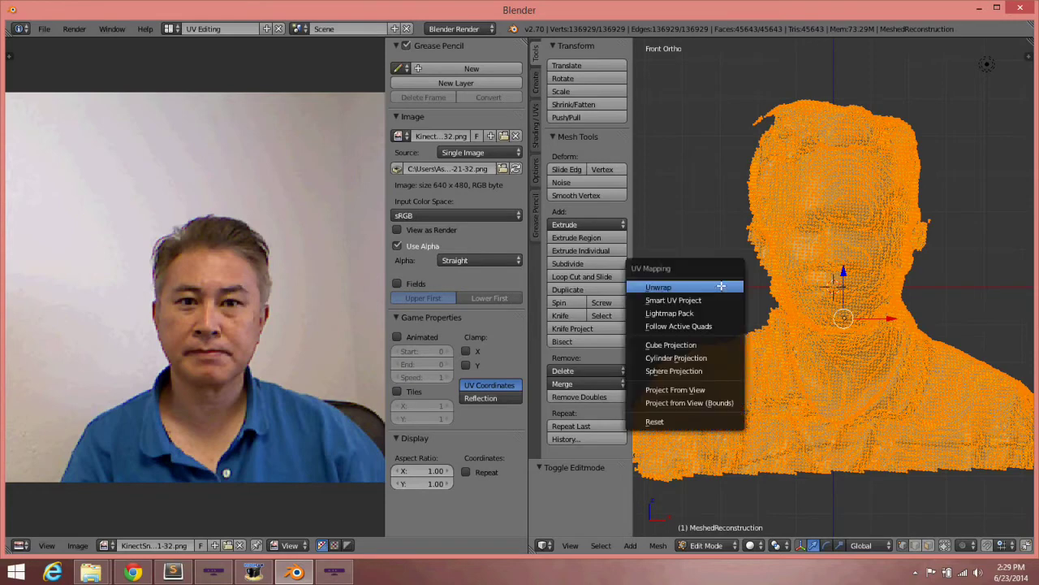
pyautogui.click(722, 389)
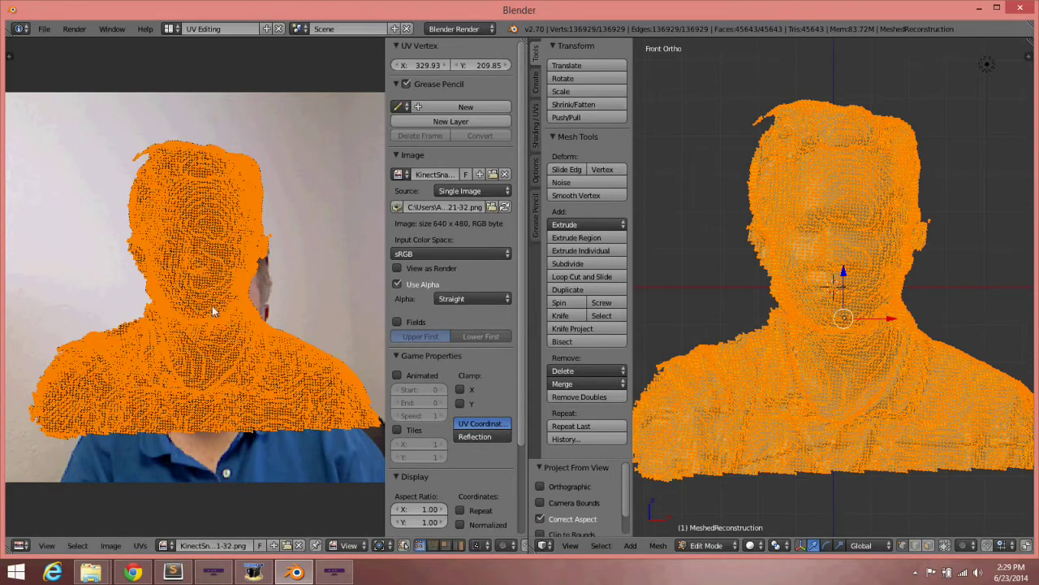
pyautogui.press('g')
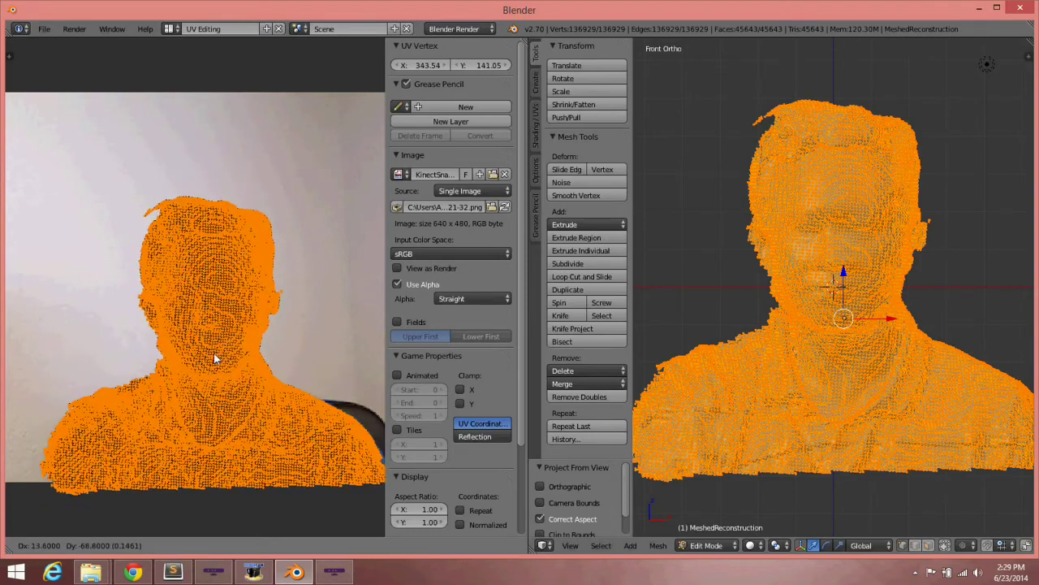
# Step: Place the UVs over the body, scale them to 0.918, and nudge them toward the face
pyautogui.click(214, 362)
pyautogui.scroll(4, 333, 333)
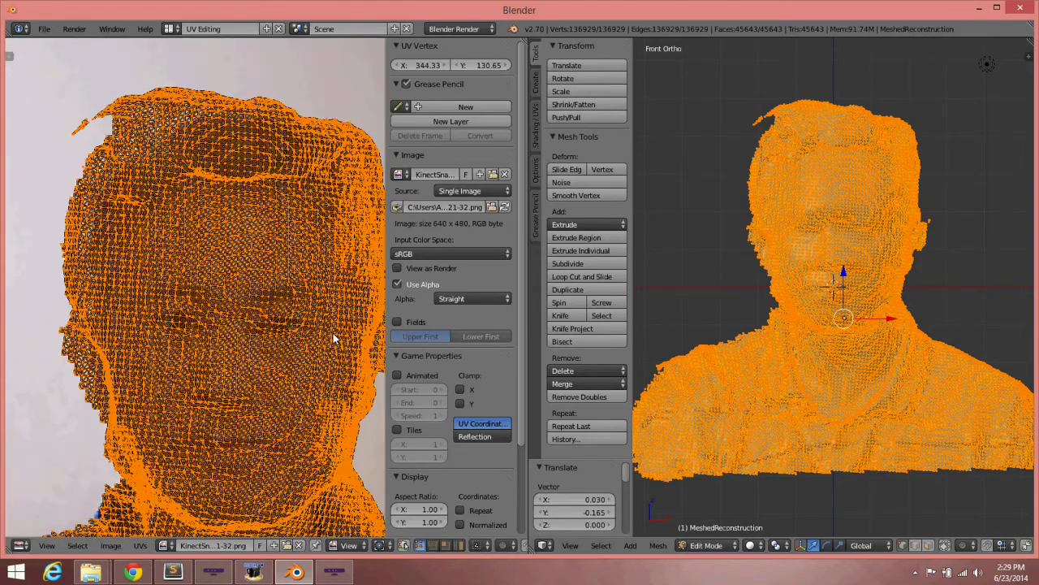
pyautogui.press('s')
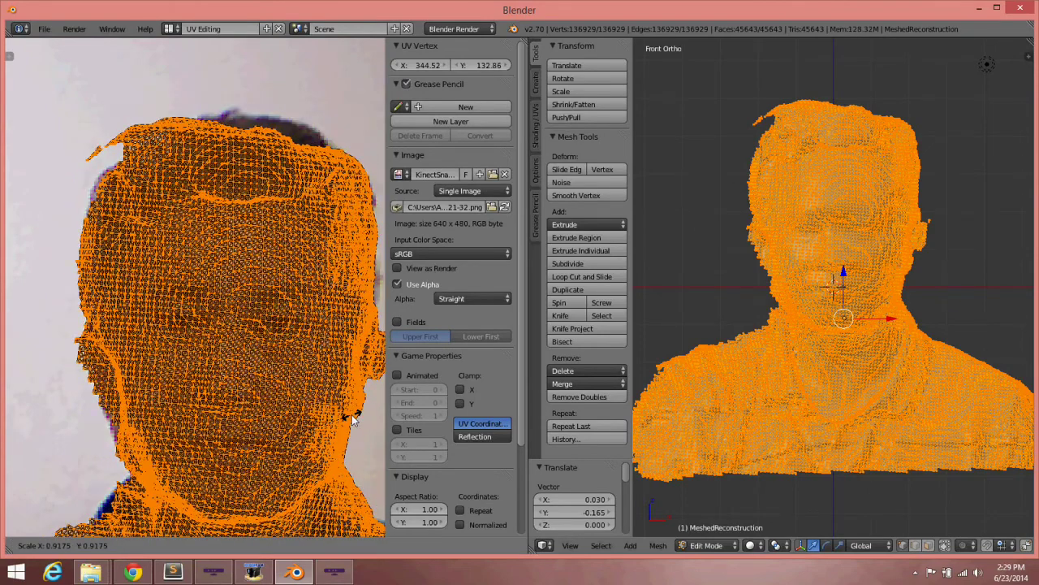
pyautogui.click(352, 418)
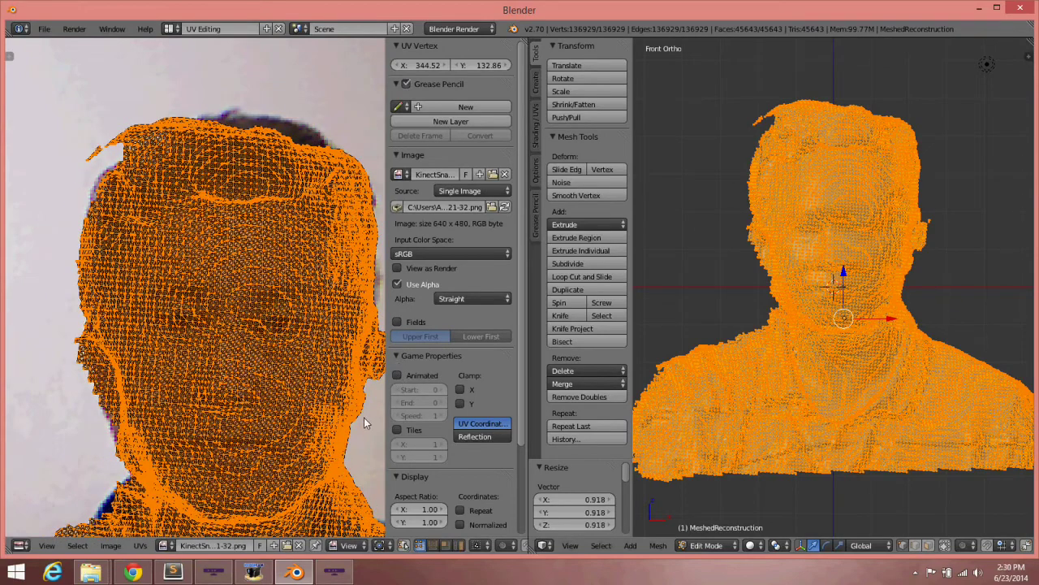
pyautogui.press('g')
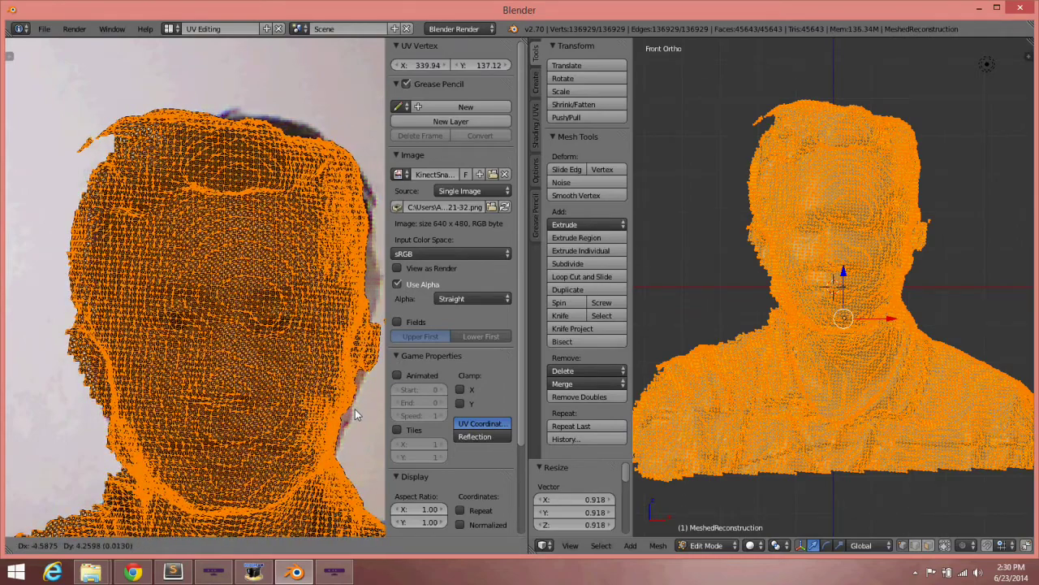
pyautogui.click(355, 409)
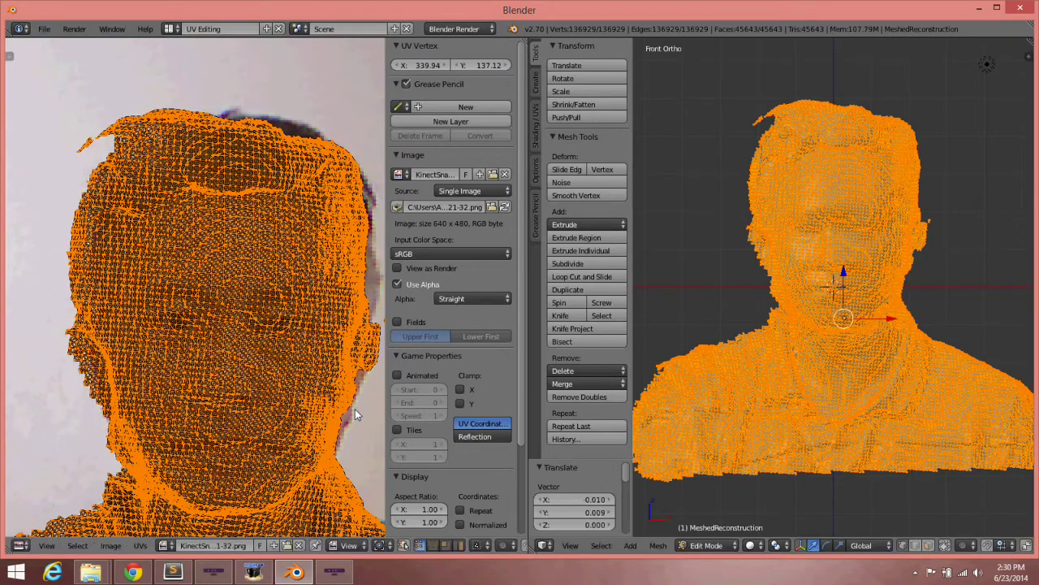
# Step: Rotate the UVs 2.404° and make a final small move to align them with the face
pyautogui.press('r')
pyautogui.click(345, 311)
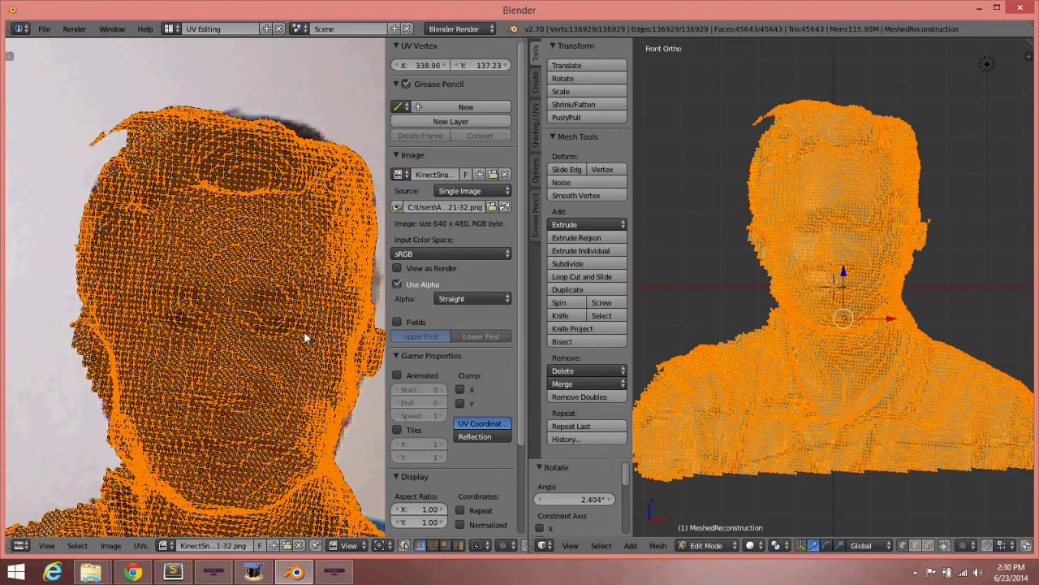
pyautogui.press('g')
pyautogui.click(309, 332)
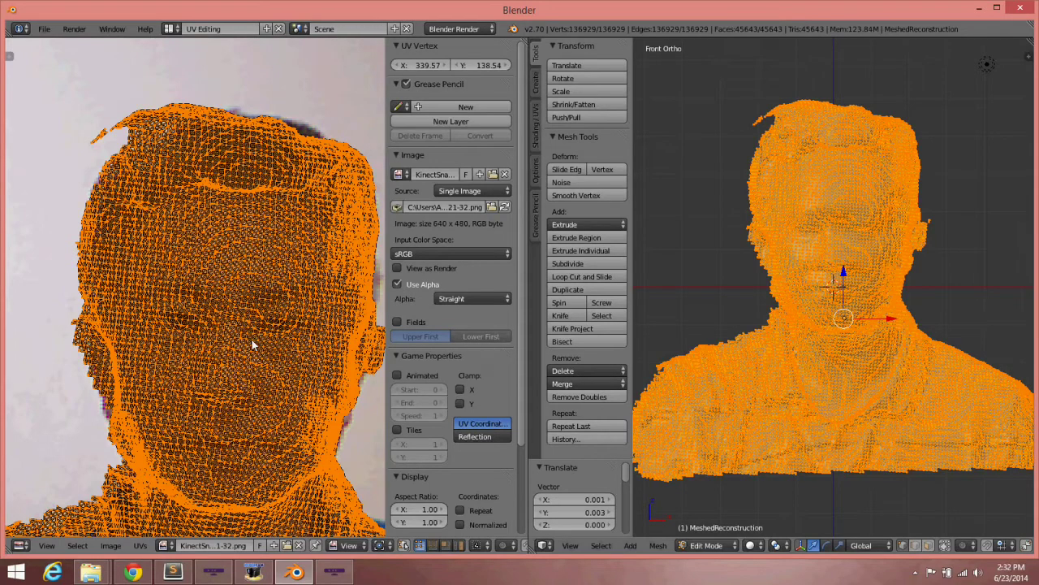
pyautogui.click(167, 28)
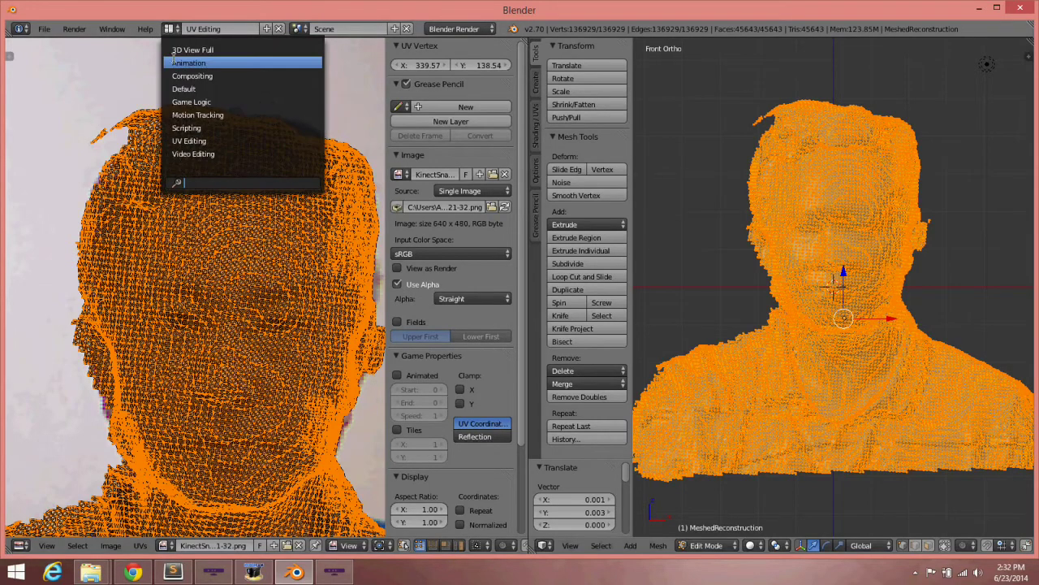
# Step: Return to the Default layout in Object Mode with Texture shading so the webcam photo shows on the bust
pyautogui.click(181, 88)
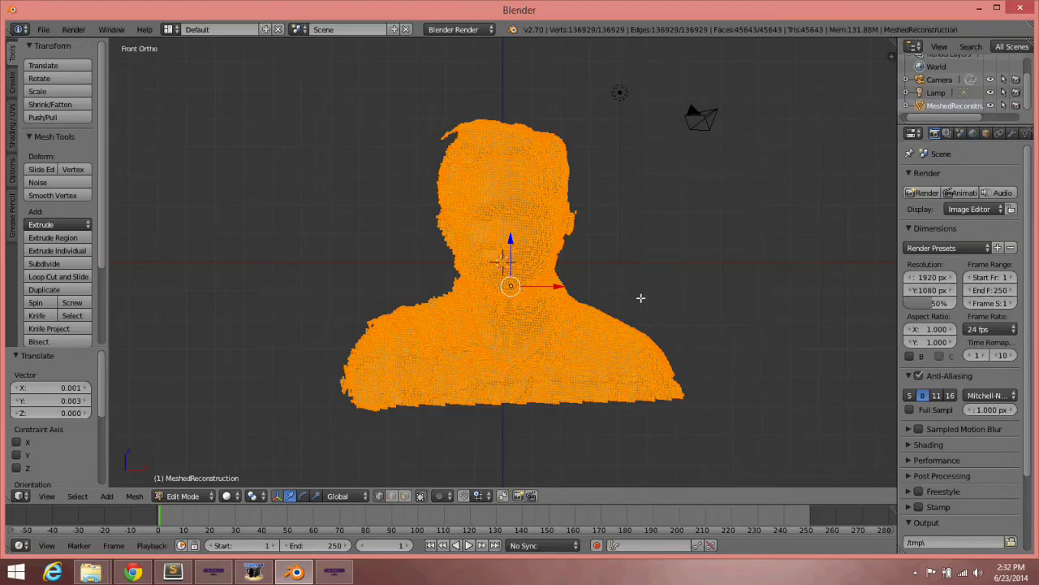
pyautogui.press('Tab')
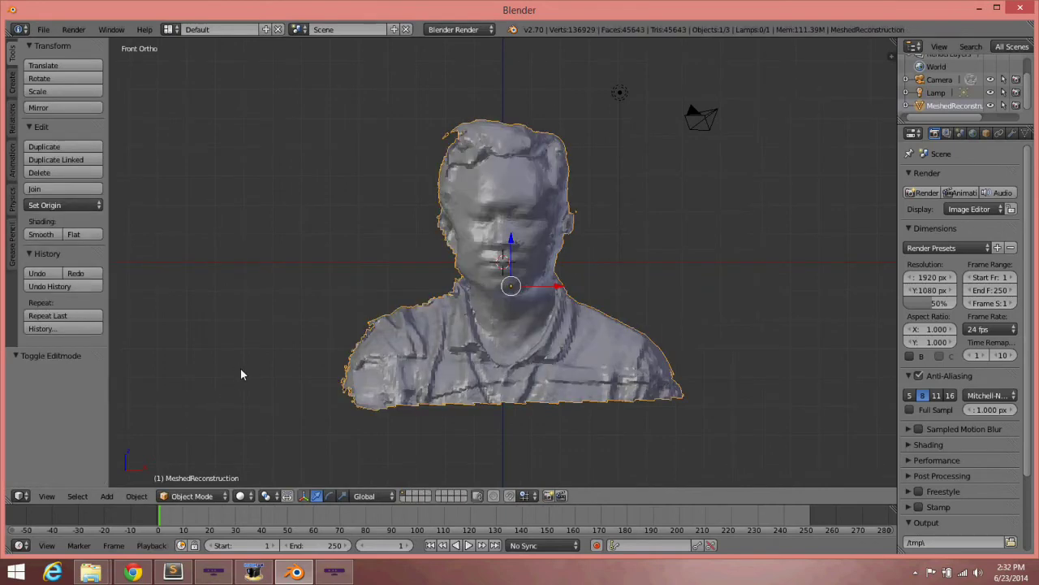
pyautogui.click(244, 496)
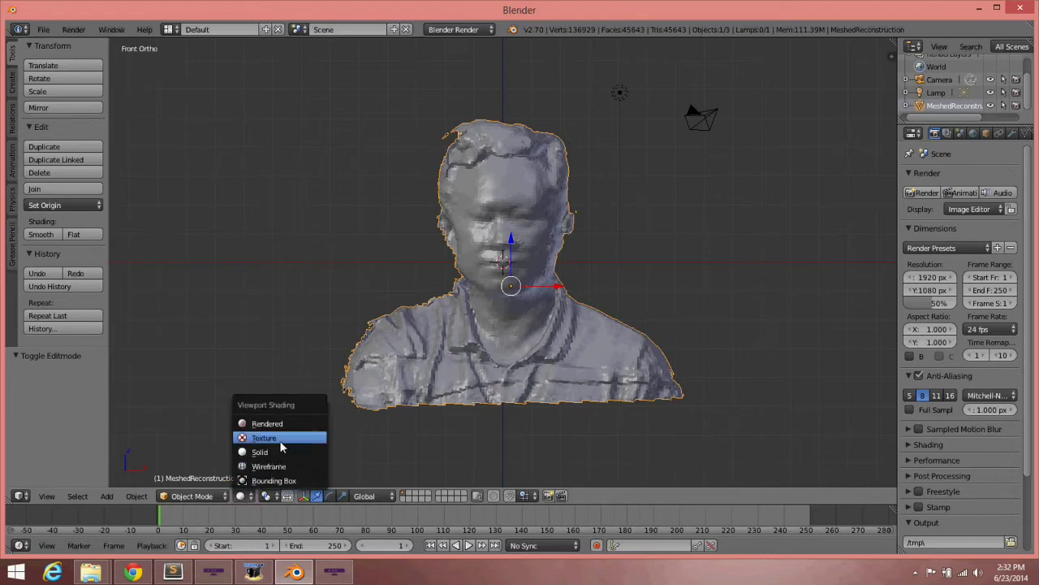
pyautogui.click(281, 442)
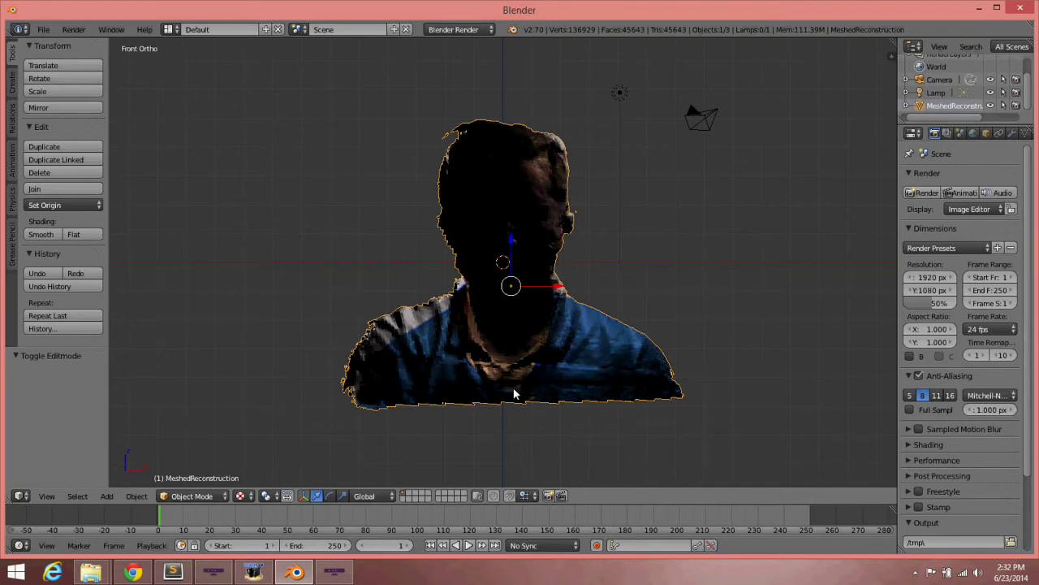
# Step: From the right side view, move the Lamp −7.766 along Y to sit in front of the face
pyautogui.press('KP_3')
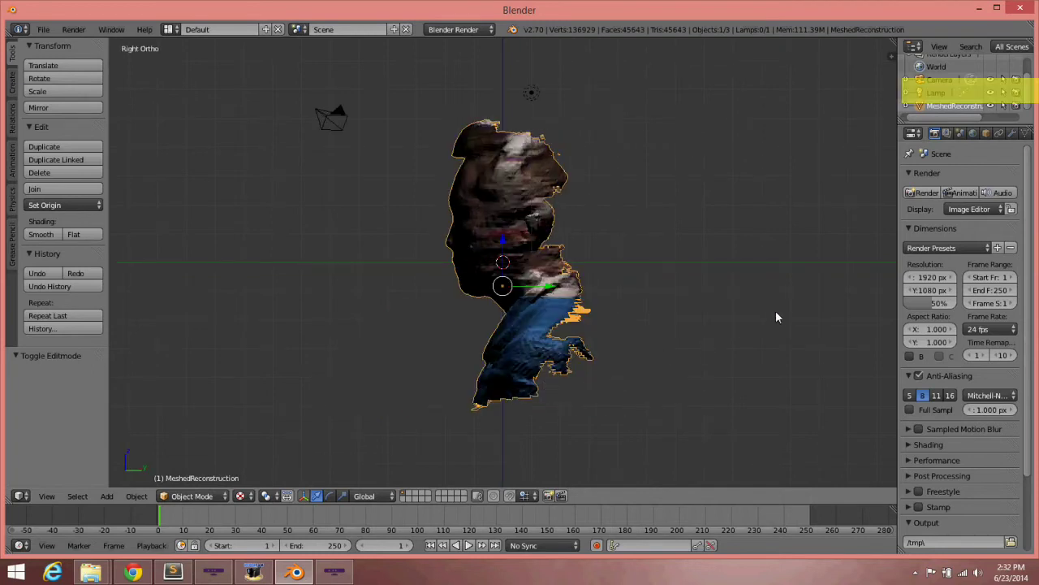
pyautogui.click(939, 93)
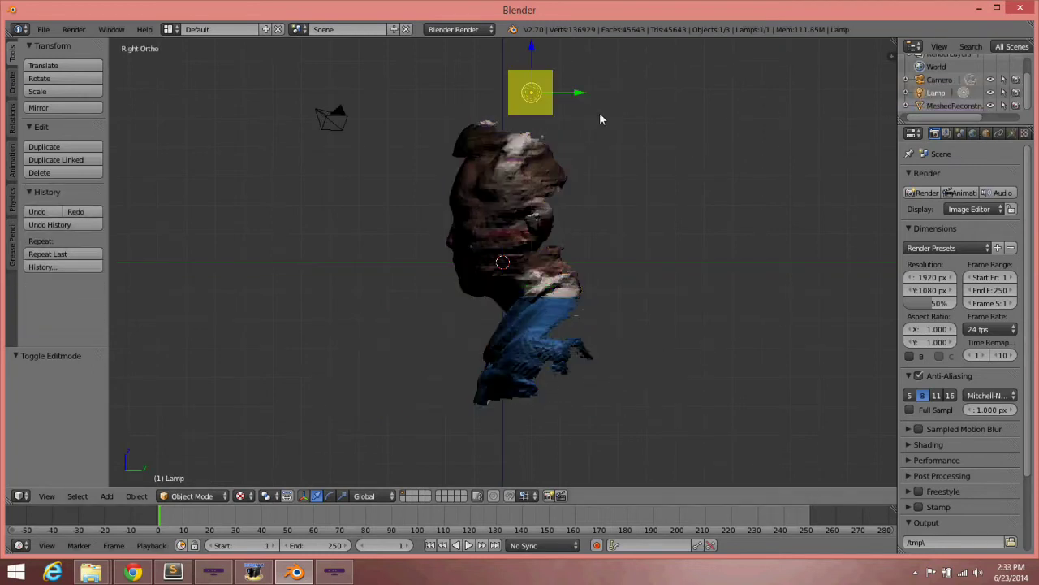
pyautogui.press('g')
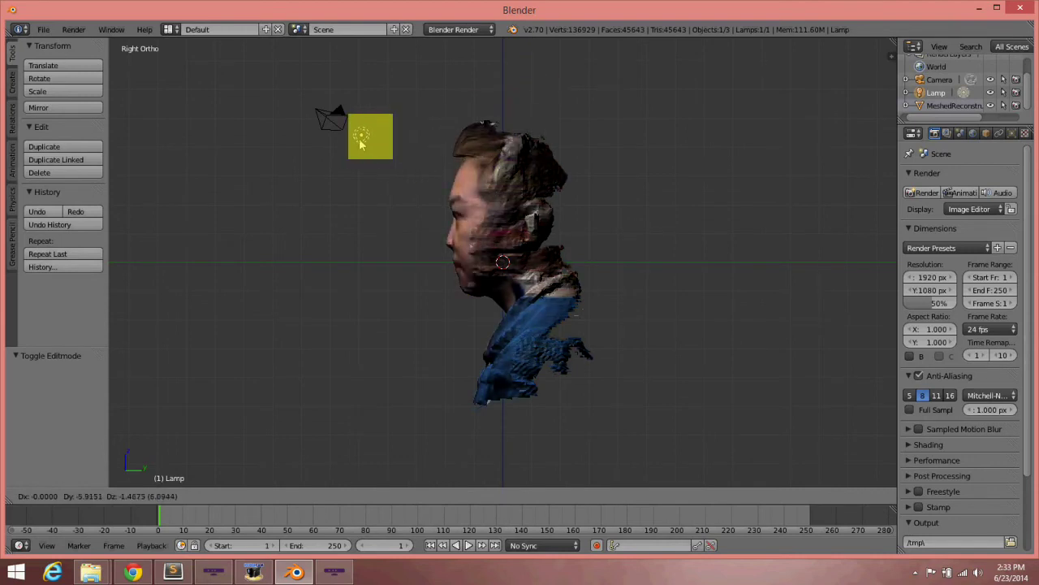
pyautogui.click(313, 134)
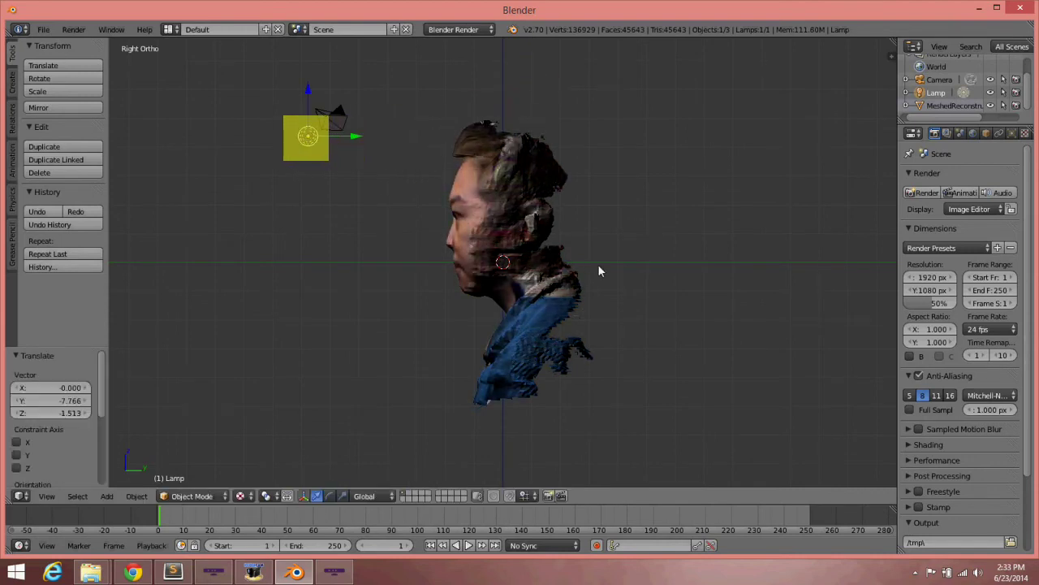
# Step: From the front view, shift the Lamp −5.712 along X to place it above the head
pyautogui.press('KP_1')
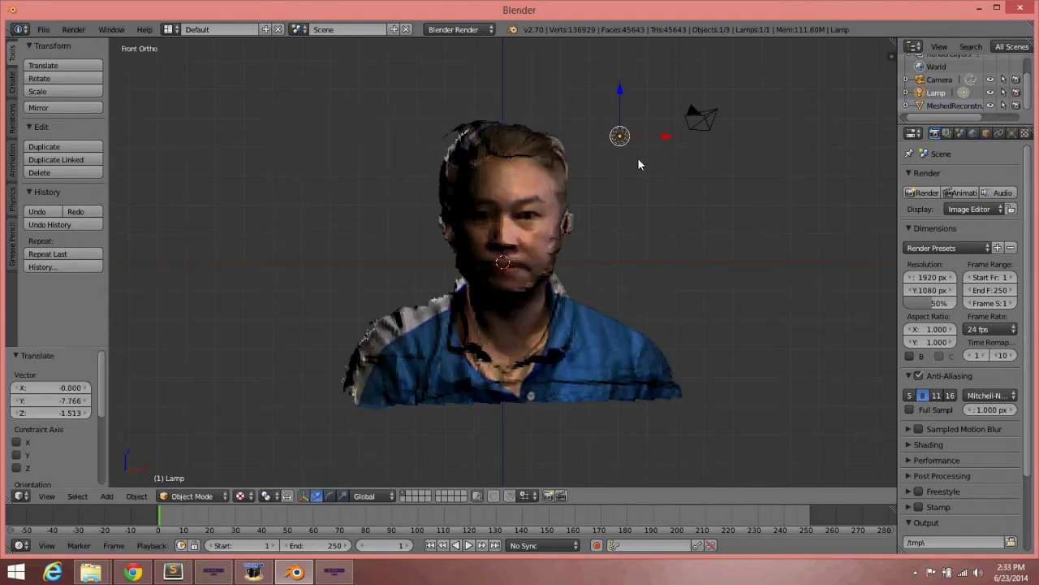
pyautogui.press('g')
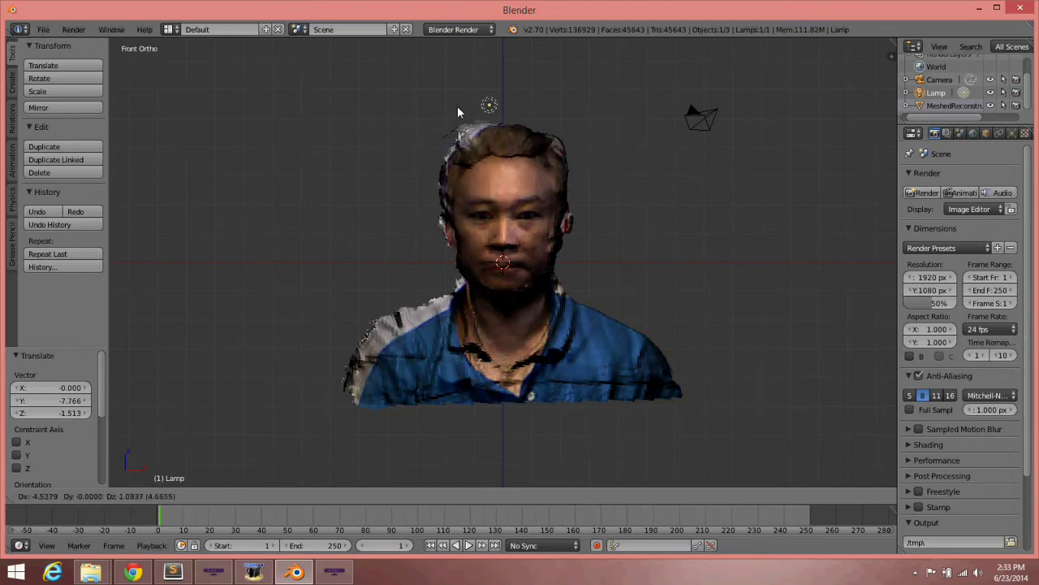
pyautogui.click(469, 171)
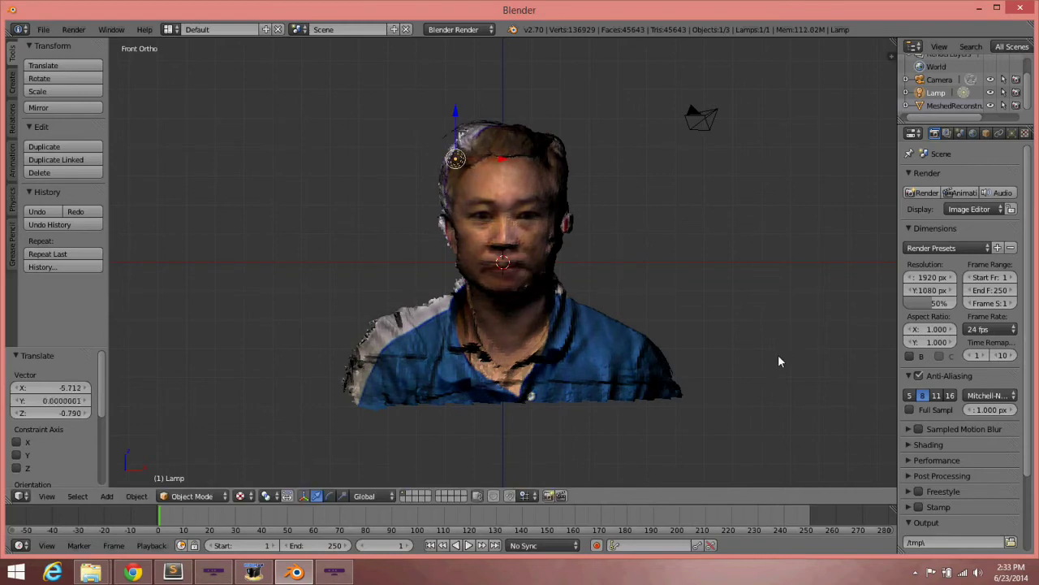